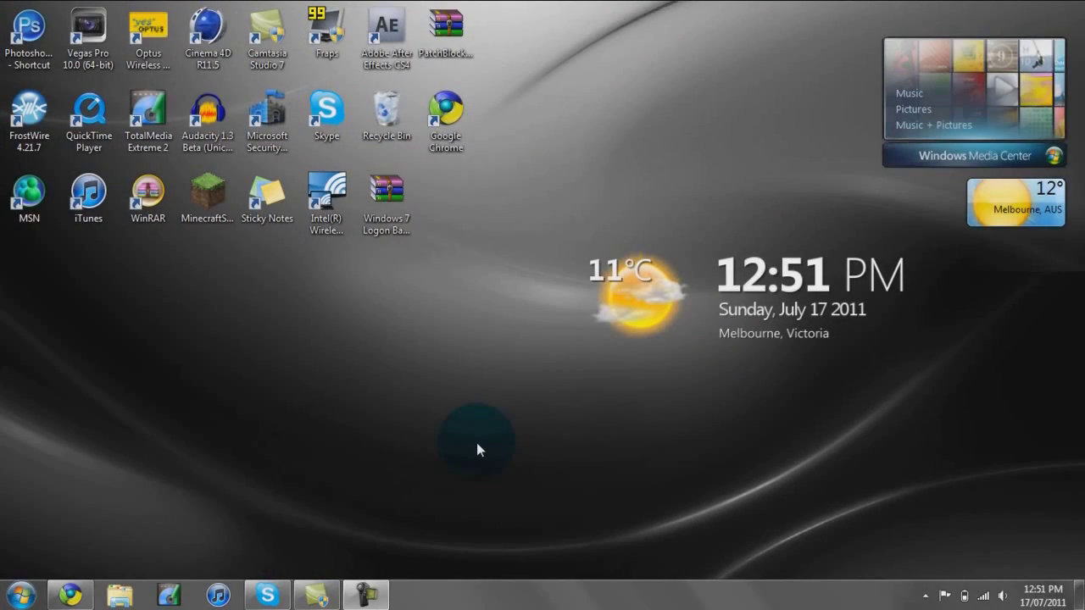
# Open Windows Explorer on the Libraries from the taskbar.
pyautogui.click(117, 595)
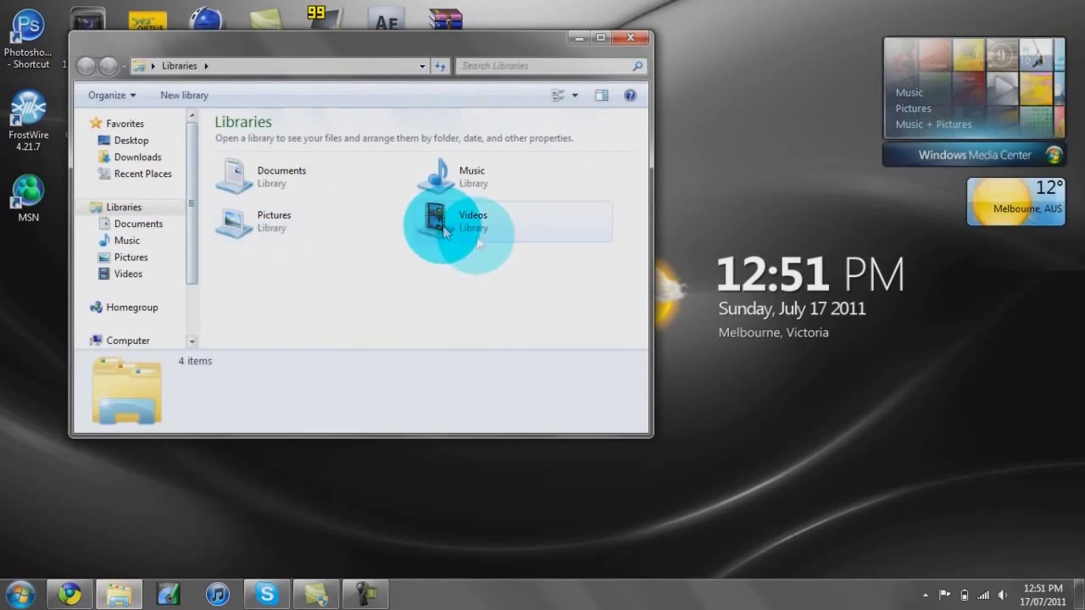
# Browse Videos > Intros > Other People's Intros and open aspec7 intro final cut.wmv.
pyautogui.doubleClick(482, 229)
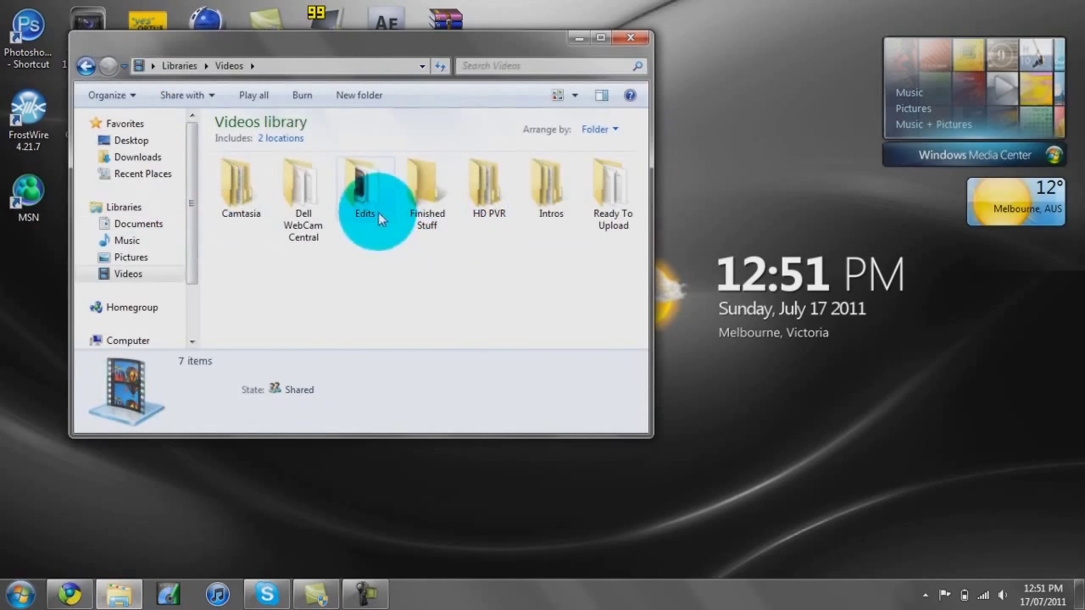
pyautogui.doubleClick(542, 182)
pyautogui.doubleClick(364, 188)
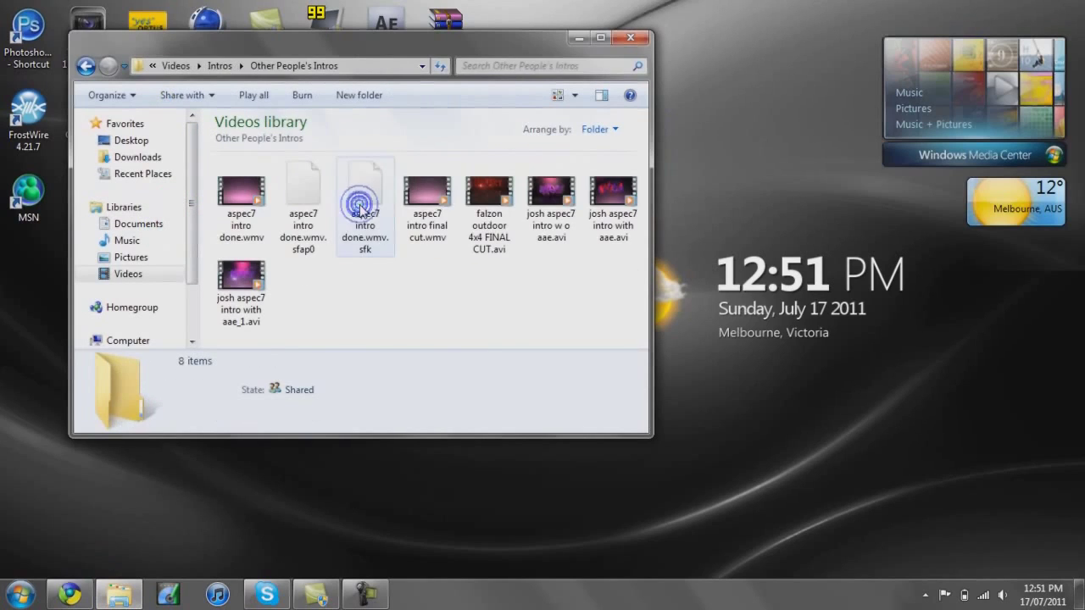
pyautogui.click(407, 195)
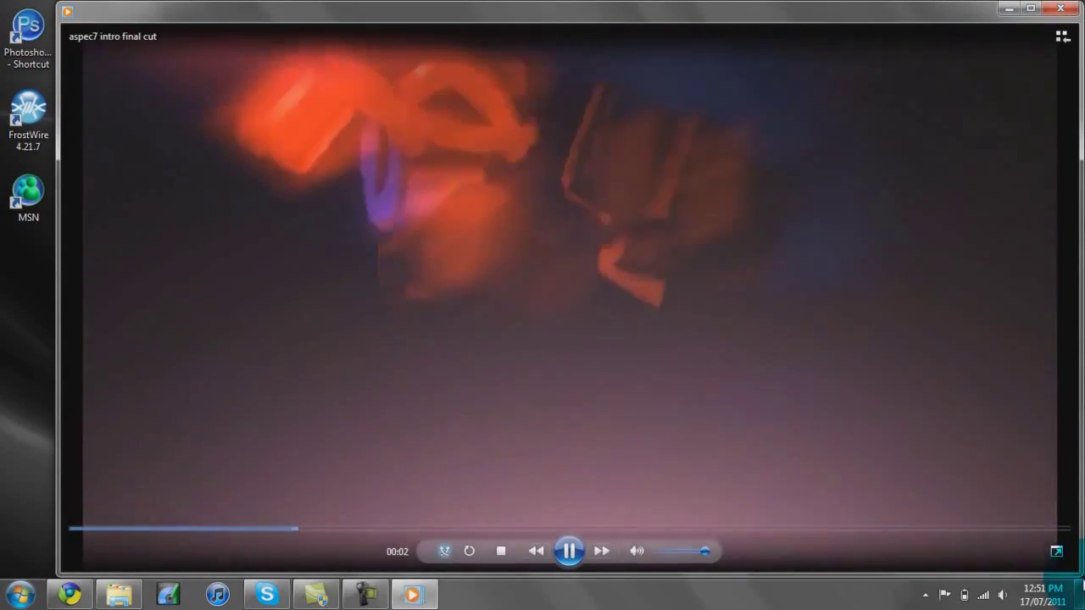
# Watch the aspec7 intro in a smaller player window, rewind to 00:08, then close Media Player.
pyautogui.press('super+Down')
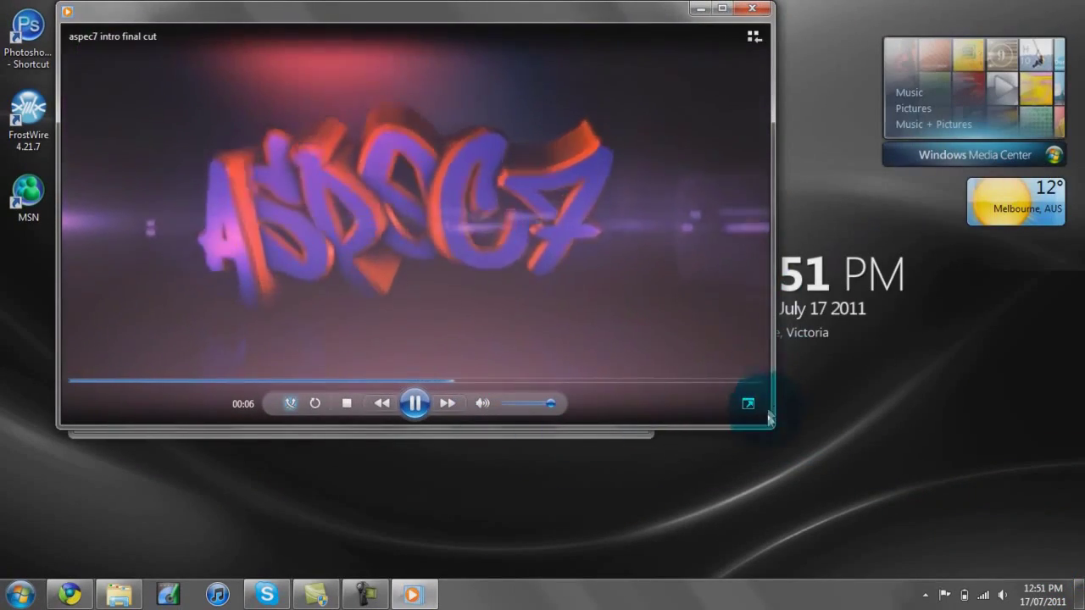
pyautogui.moveTo(769, 415); pyautogui.dragTo(702, 441)
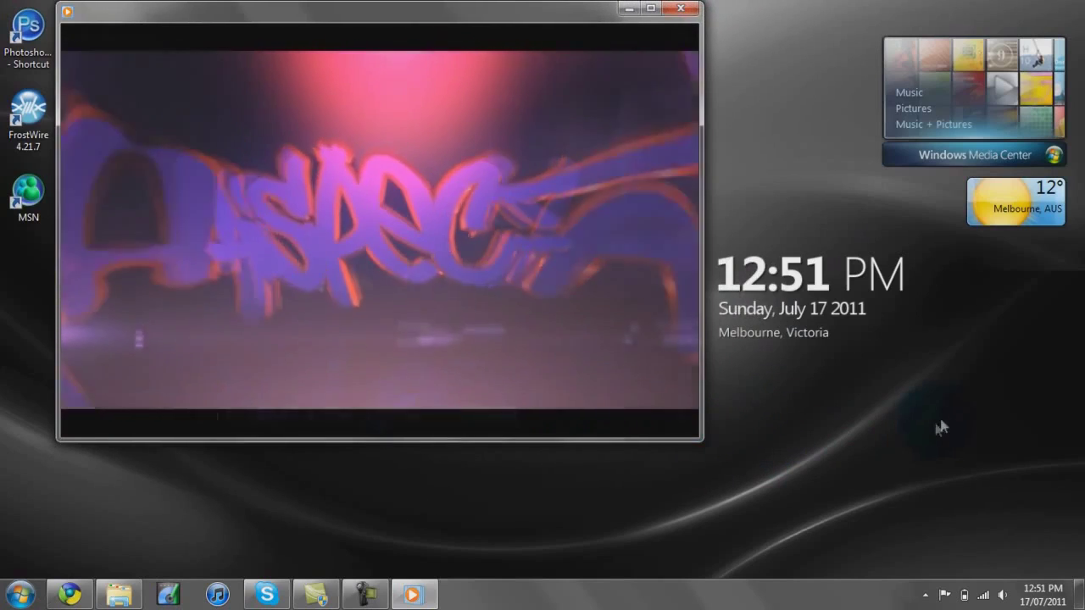
pyautogui.moveTo(308, 226)
pyautogui.moveTo(519, 405); pyautogui.dragTo(430, 395)
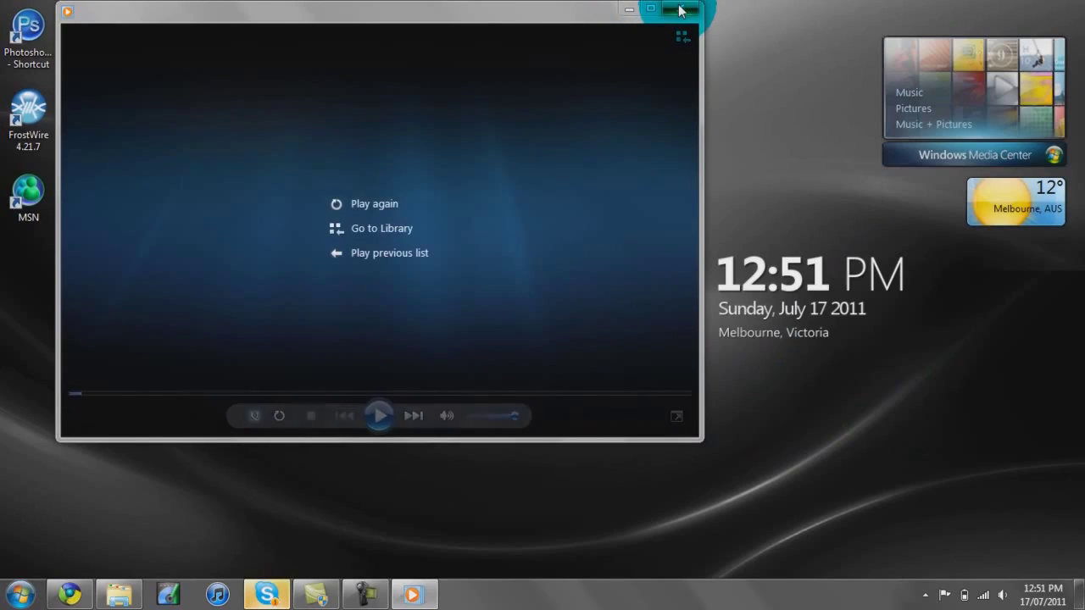
pyautogui.click(681, 10)
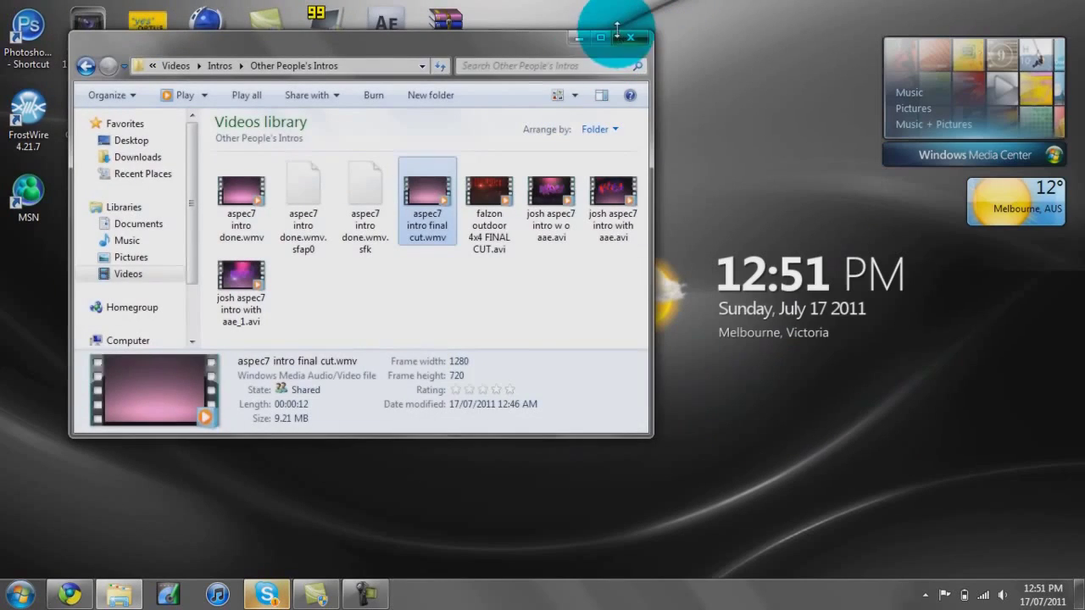
# Close the Videos window, launch Chrome and reload the YouTube home page.
pyautogui.click(628, 38)
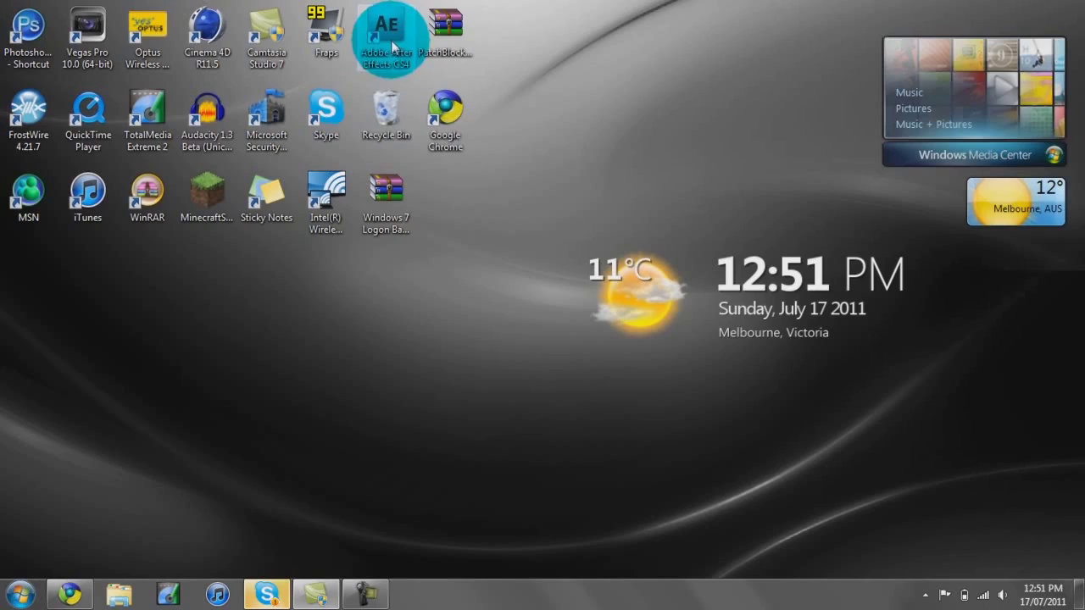
pyautogui.doubleClick(445, 146)
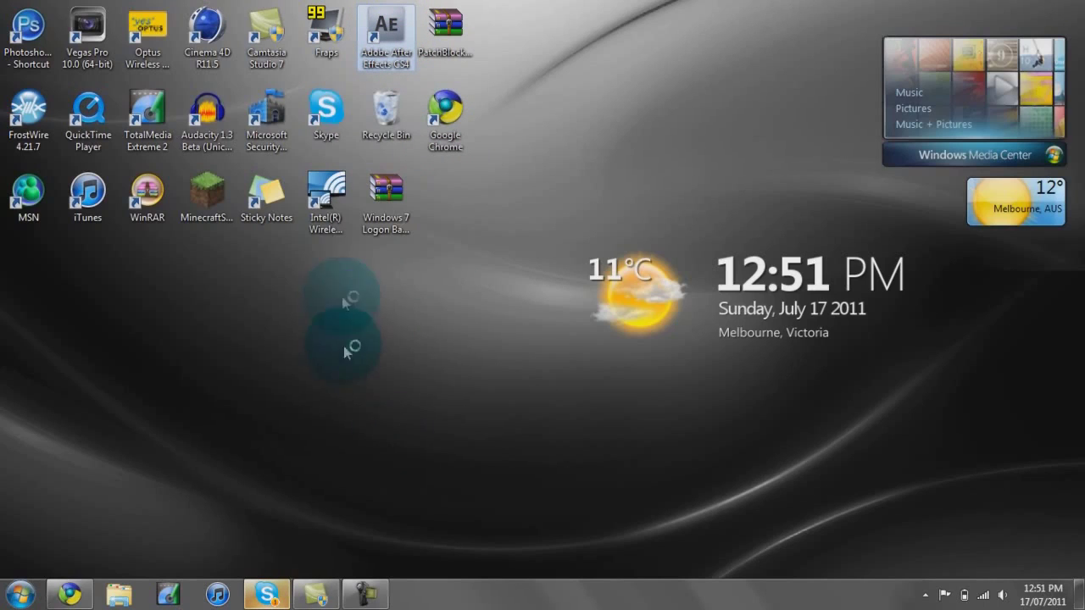
pyautogui.click(268, 591)
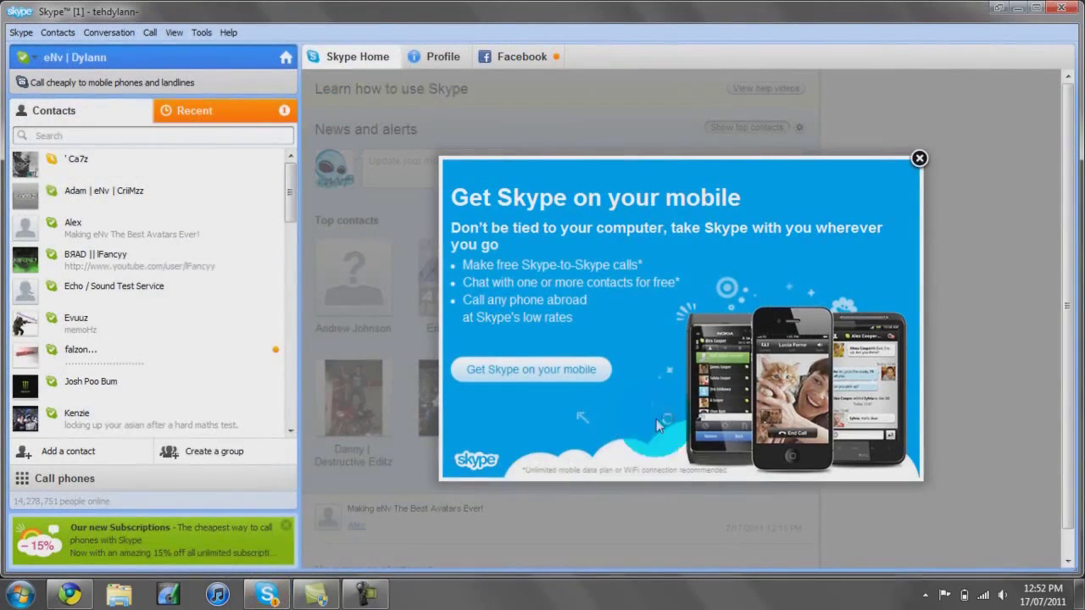
pyautogui.click(1000, 10)
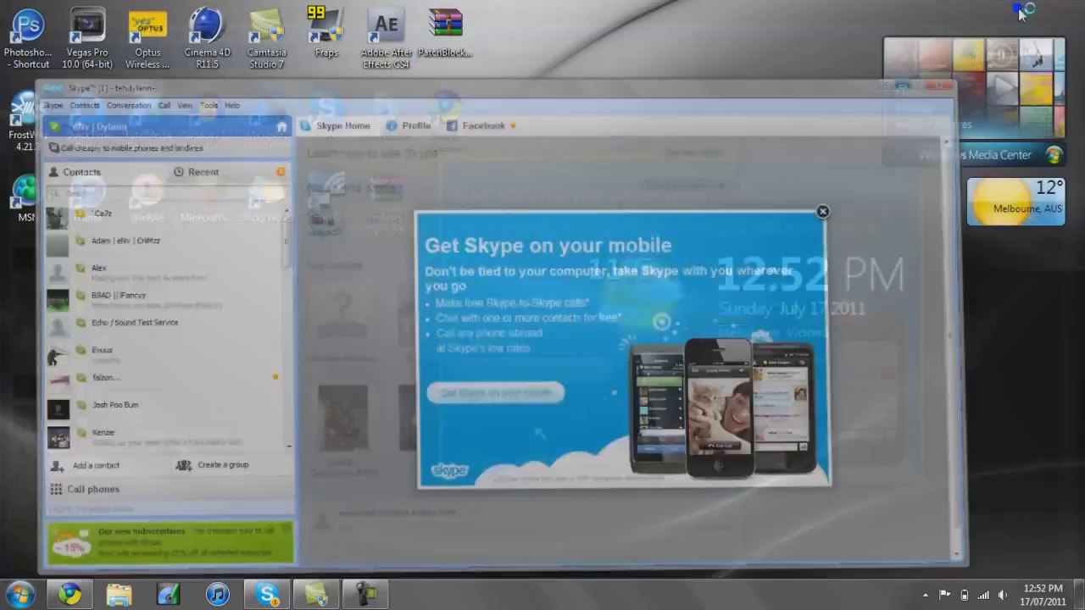
pyautogui.click(72, 594)
pyautogui.scroll(4, 315, 279)
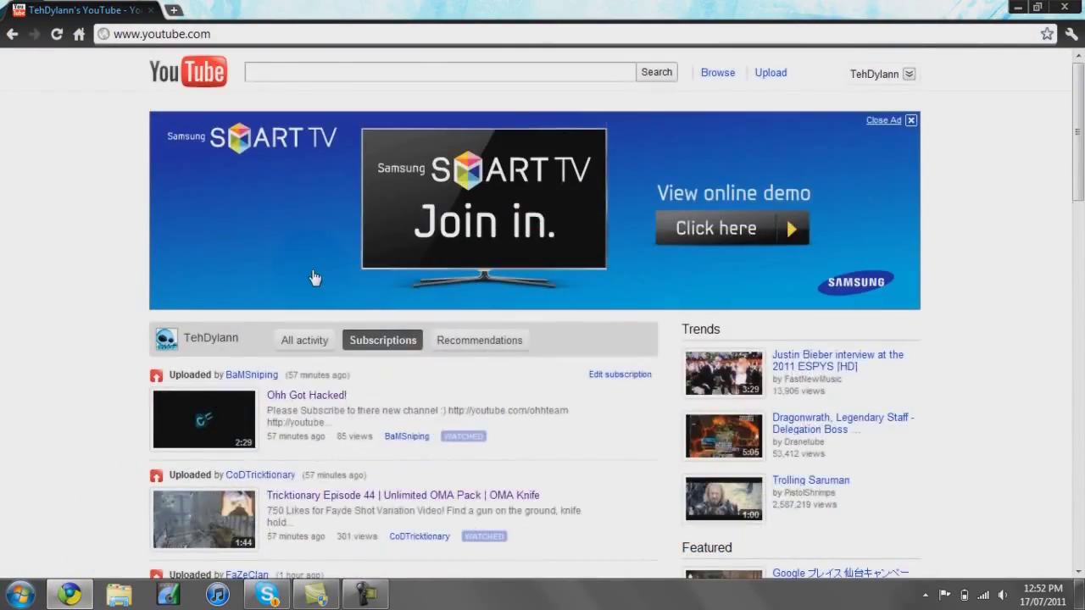
pyautogui.click(182, 68)
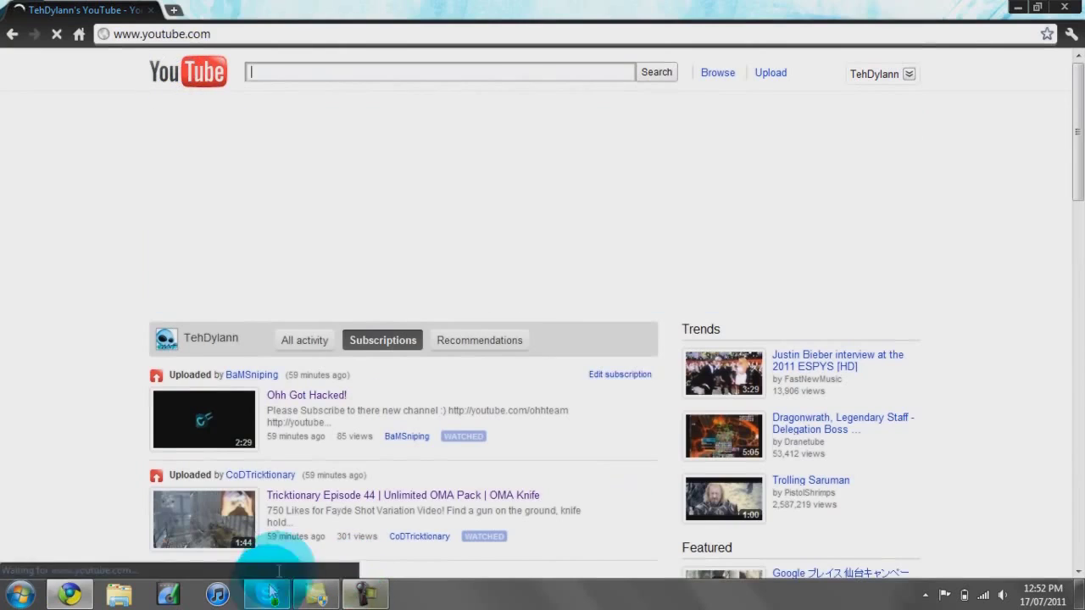
# Quit the After Effects serial-number setup and confirm, then check a Skype conversation.
pyautogui.click(316, 594)
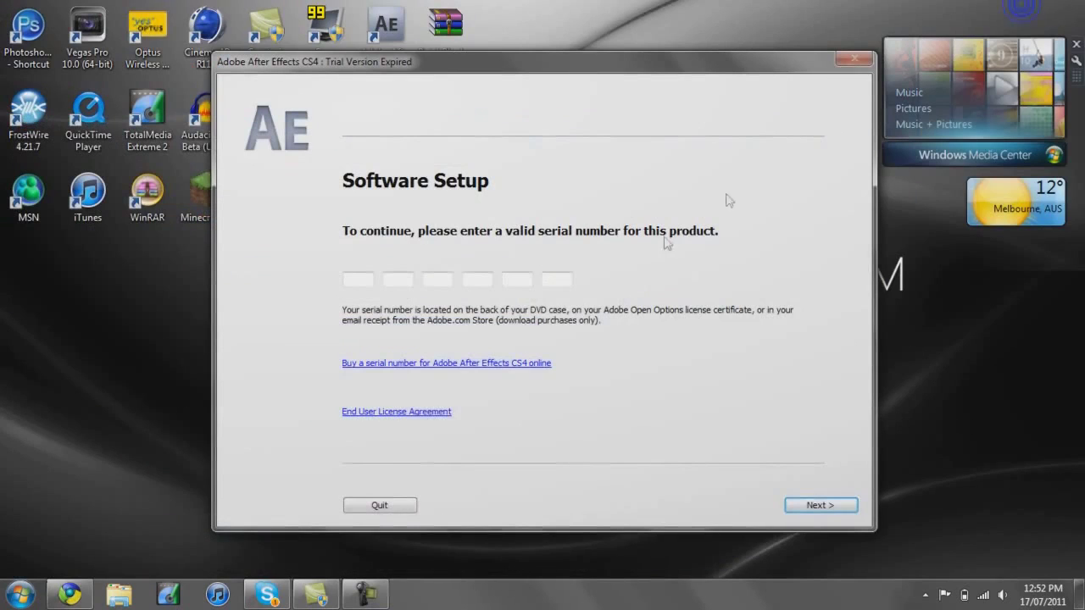
pyautogui.click(407, 507)
pyautogui.click(506, 383)
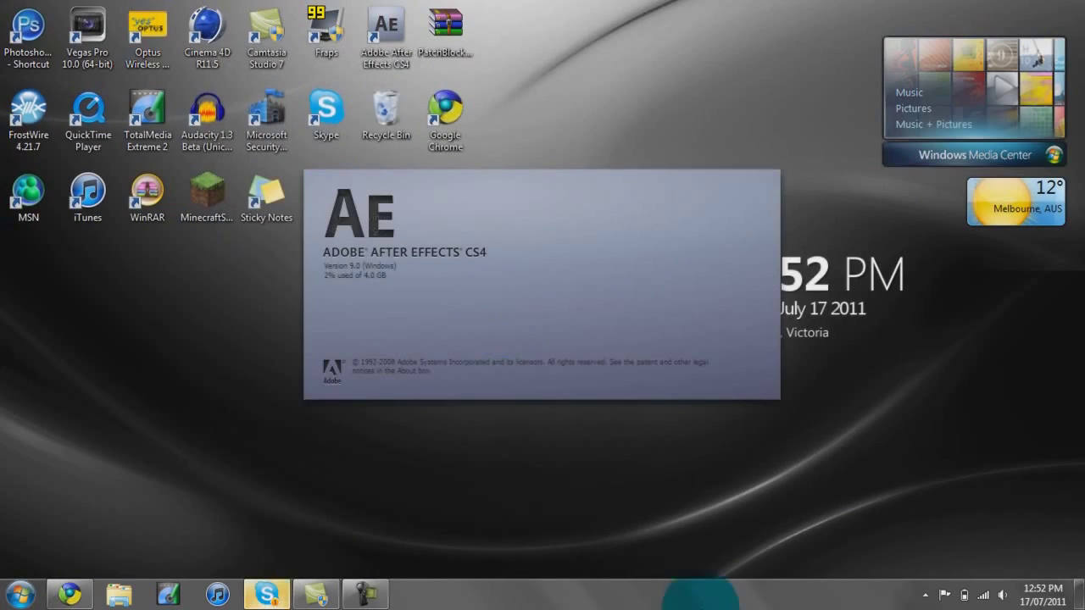
pyautogui.click(258, 596)
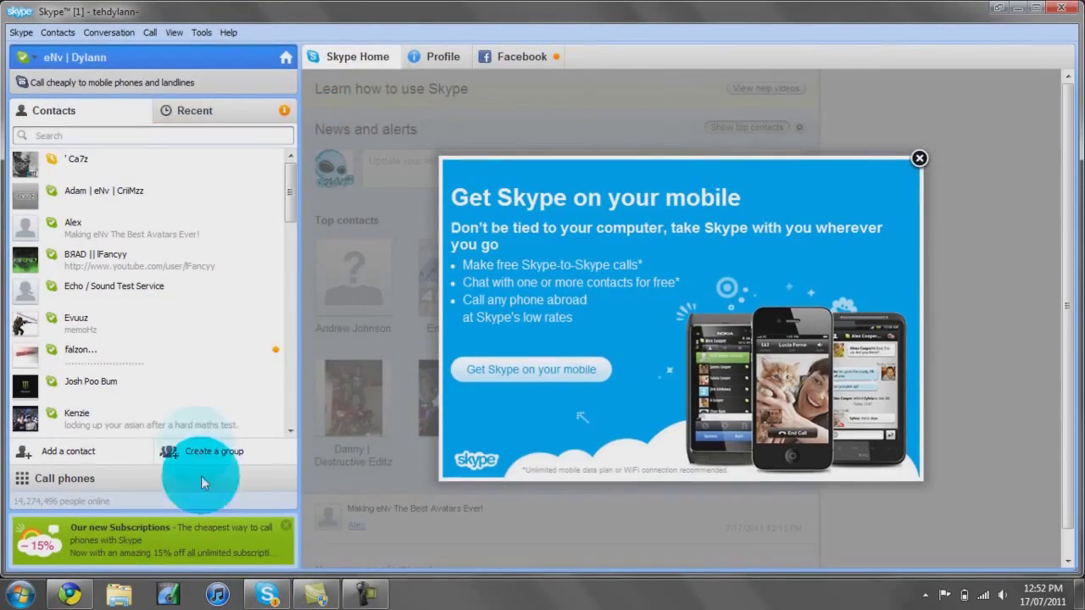
pyautogui.click(213, 350)
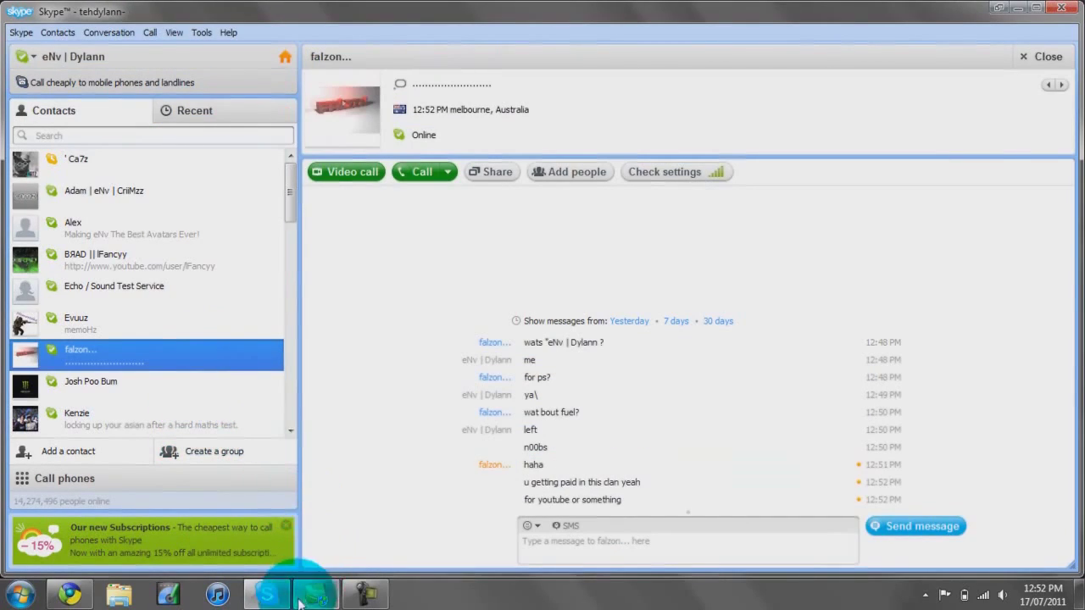
pyautogui.click(296, 599)
pyautogui.click(500, 411)
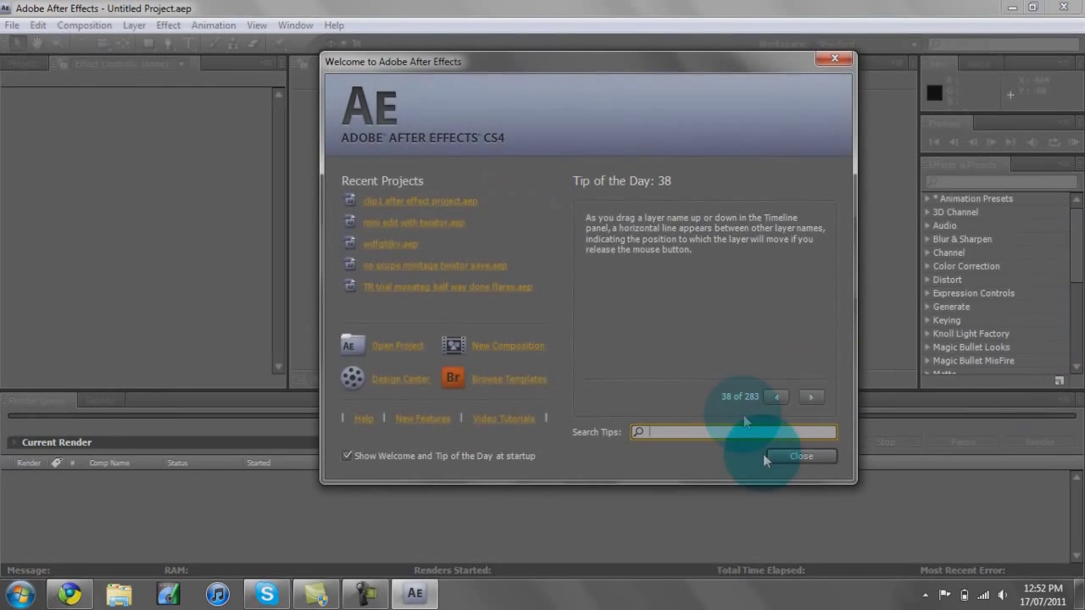
# Dismiss the Welcome screen and import tk on terminal.wmv from Videos > Edits > Arklide and I Dualtage.
pyautogui.click(771, 451)
pyautogui.click(12, 25)
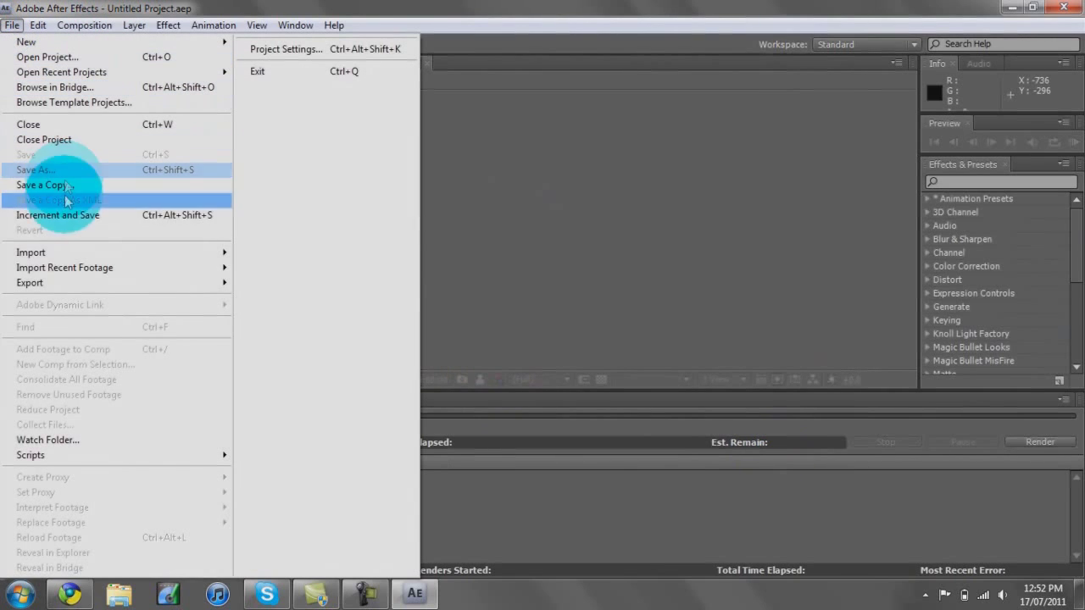
pyautogui.moveTo(48, 247)
pyautogui.click(261, 253)
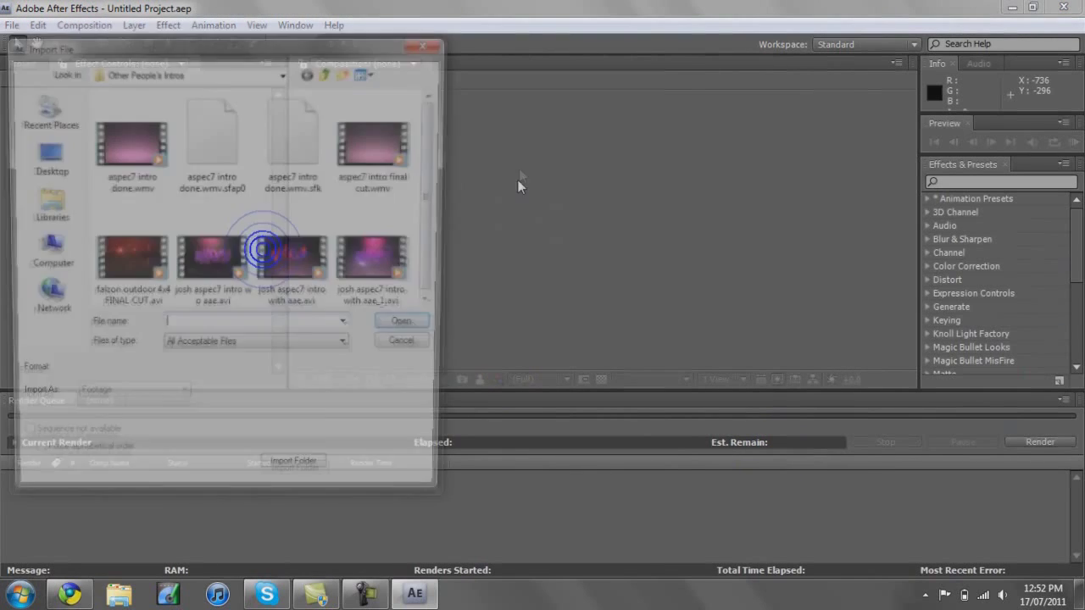
pyautogui.click(44, 203)
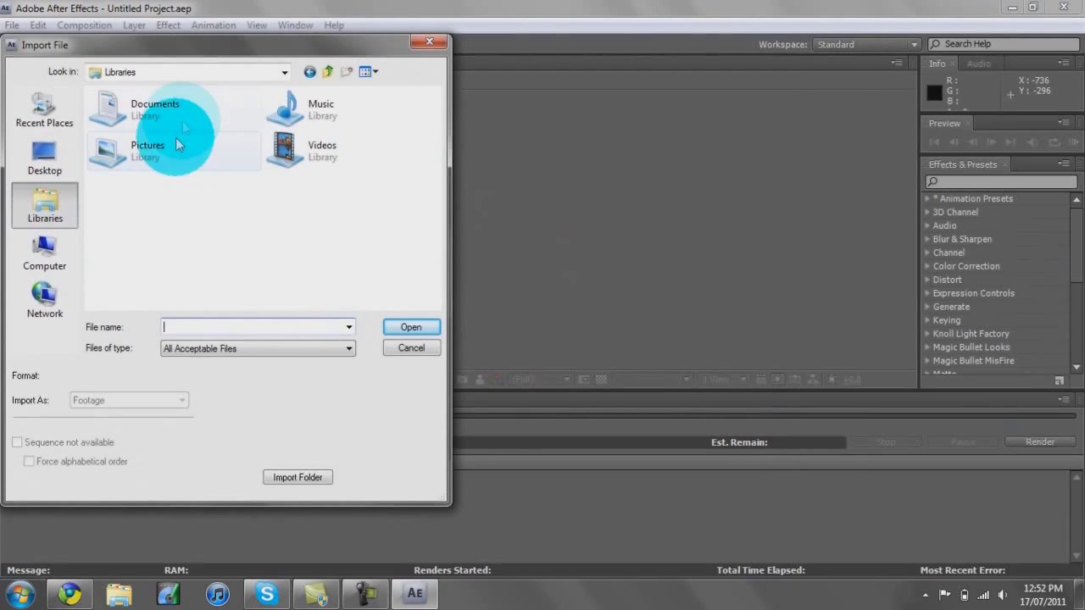
pyautogui.click(307, 149)
pyautogui.doubleClick(308, 148)
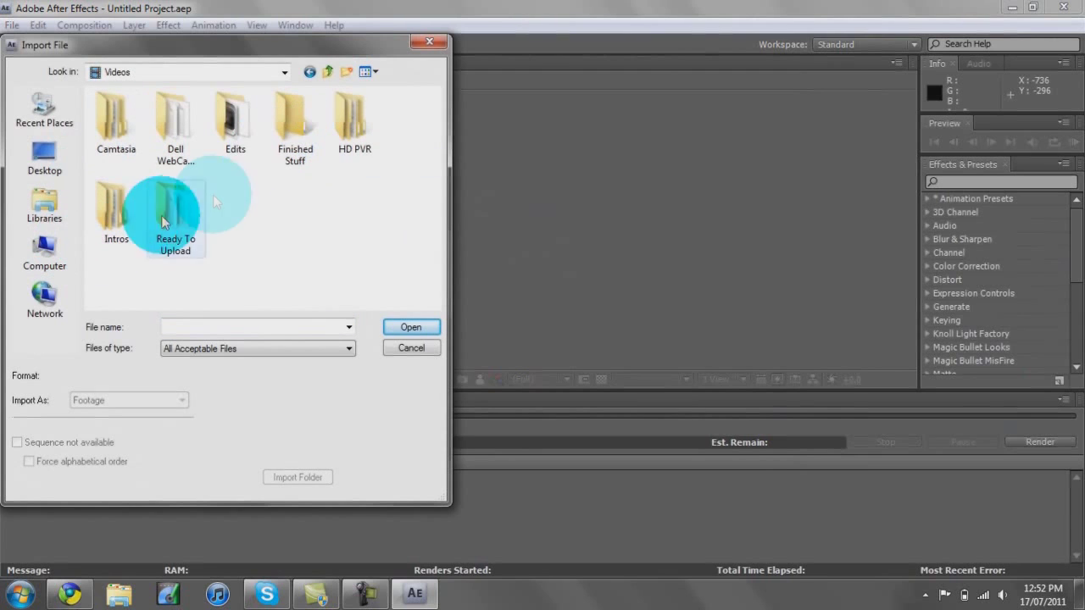
pyautogui.doubleClick(224, 126)
pyautogui.click(100, 136)
pyautogui.doubleClick(100, 136)
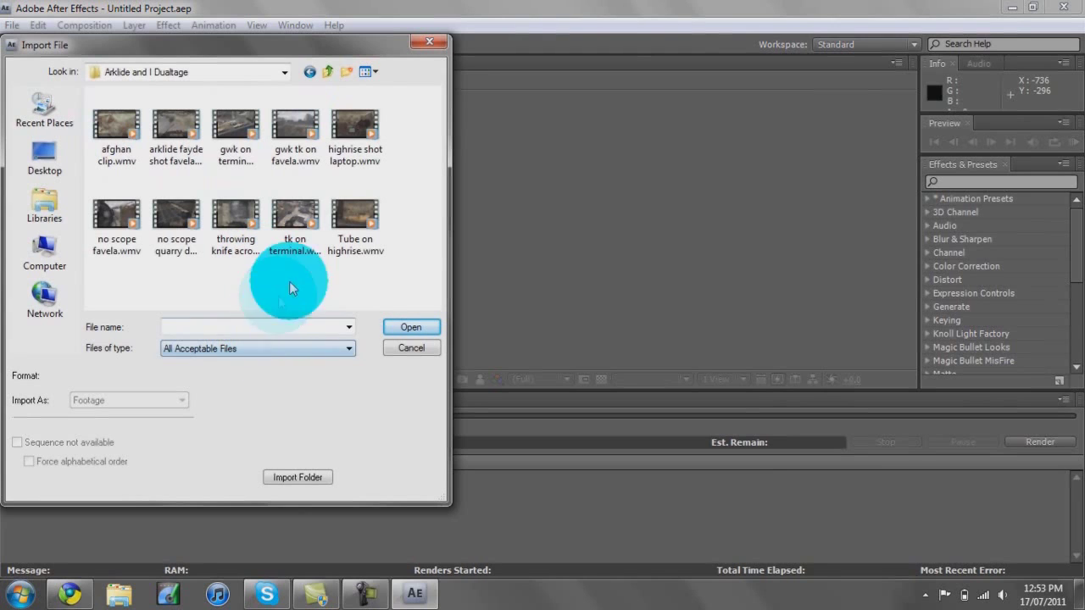
pyautogui.click(296, 219)
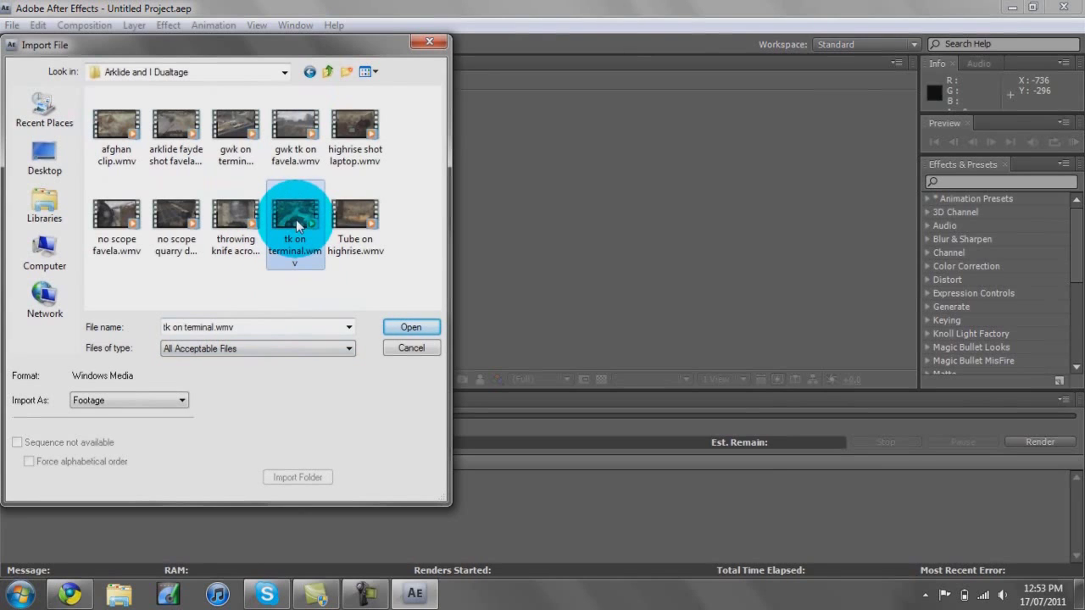
pyautogui.click(399, 329)
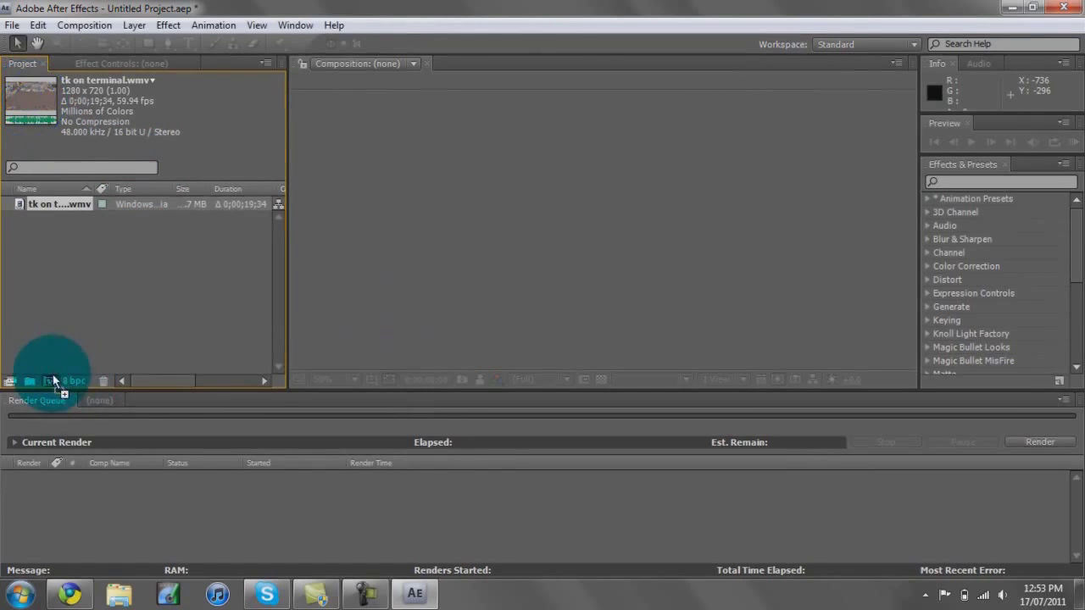
# Build a tk on terminal composition from the clip and RAM-preview it.
pyautogui.moveTo(53, 381); pyautogui.dragTo(51, 382)
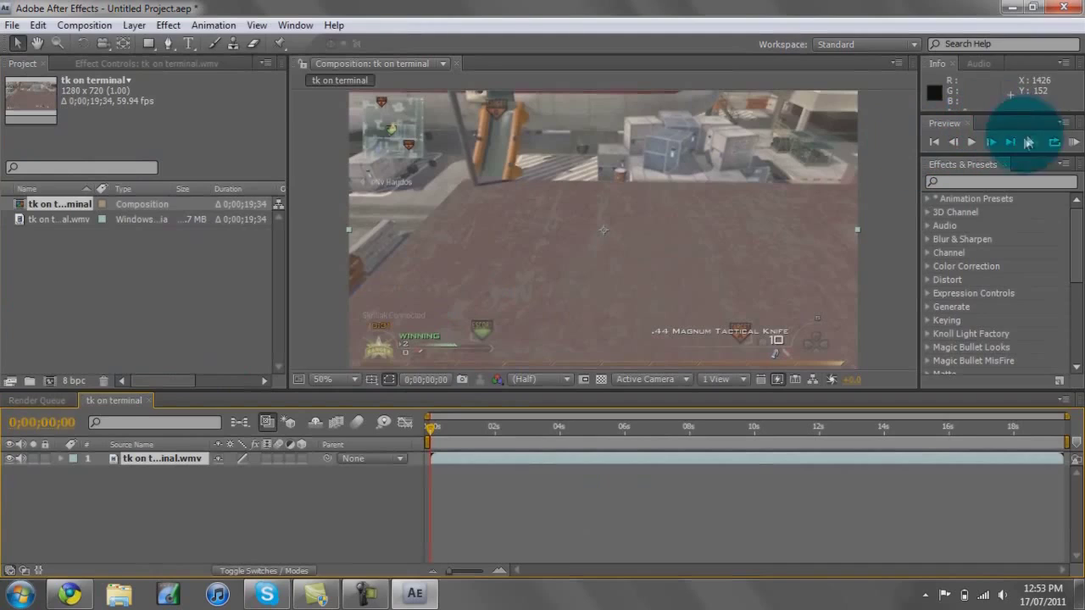
pyautogui.click(1075, 142)
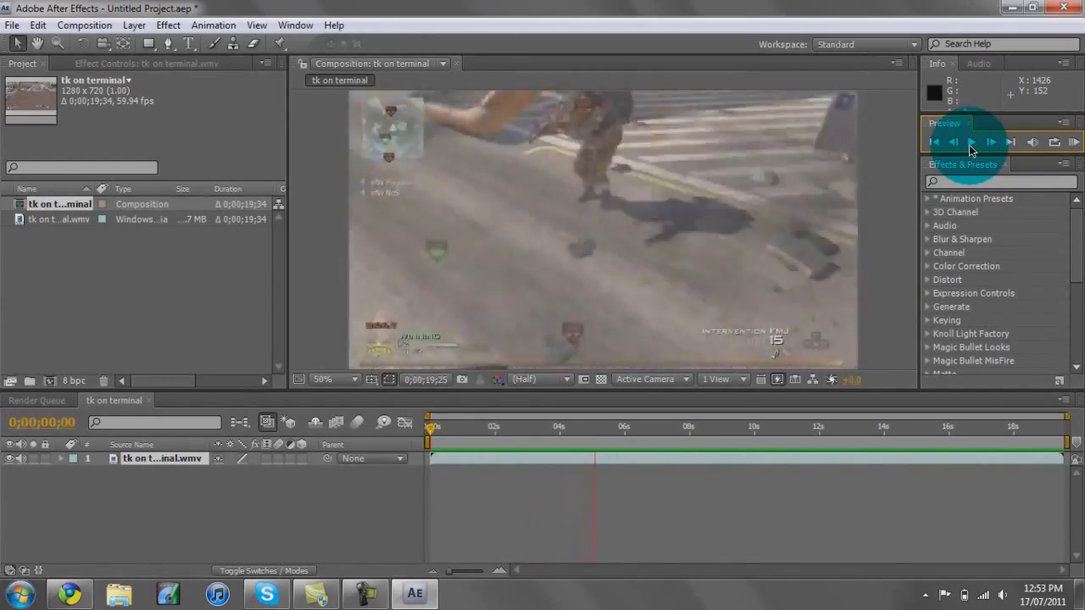
# Stop the preview so time returns to 0;00;00;00.
pyautogui.click(976, 144)
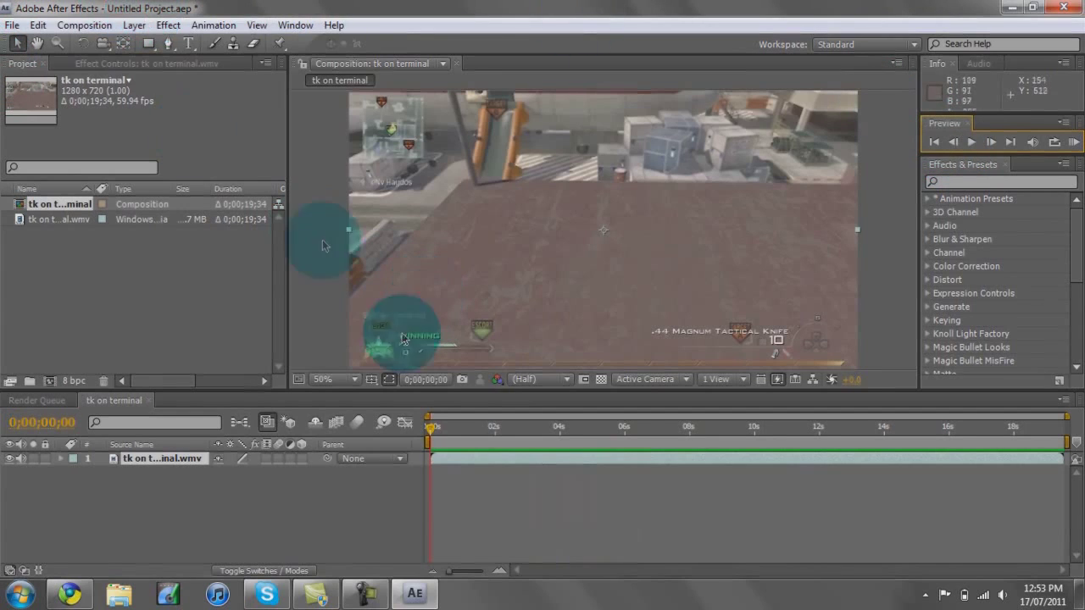
# Apply Distort > CC Lens to the tk on terminal.wmv layer with Size 500, and expand the layer.
pyautogui.click(174, 26)
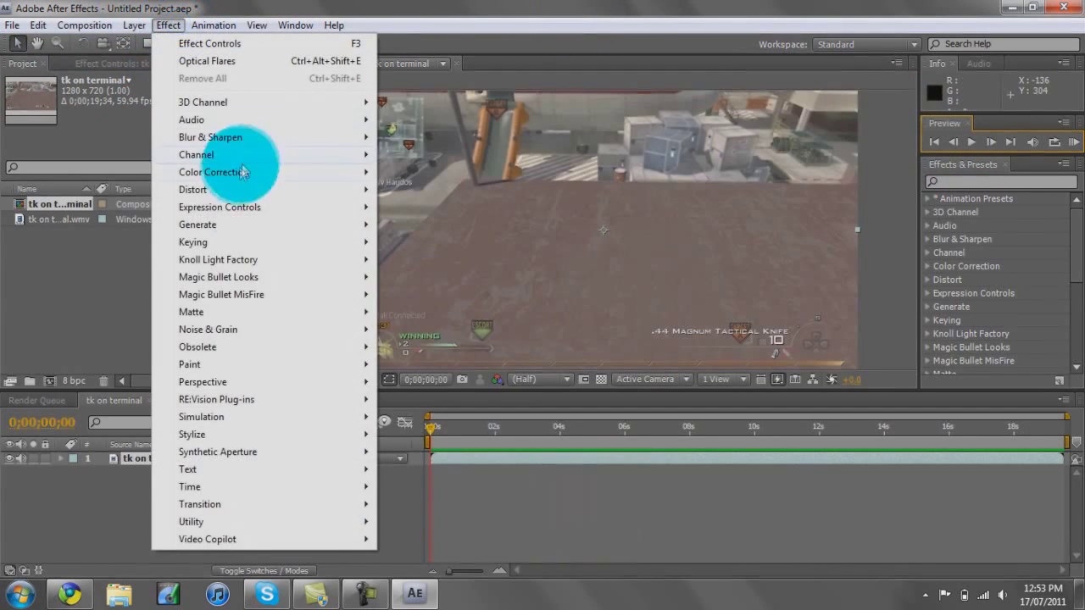
pyautogui.moveTo(268, 188)
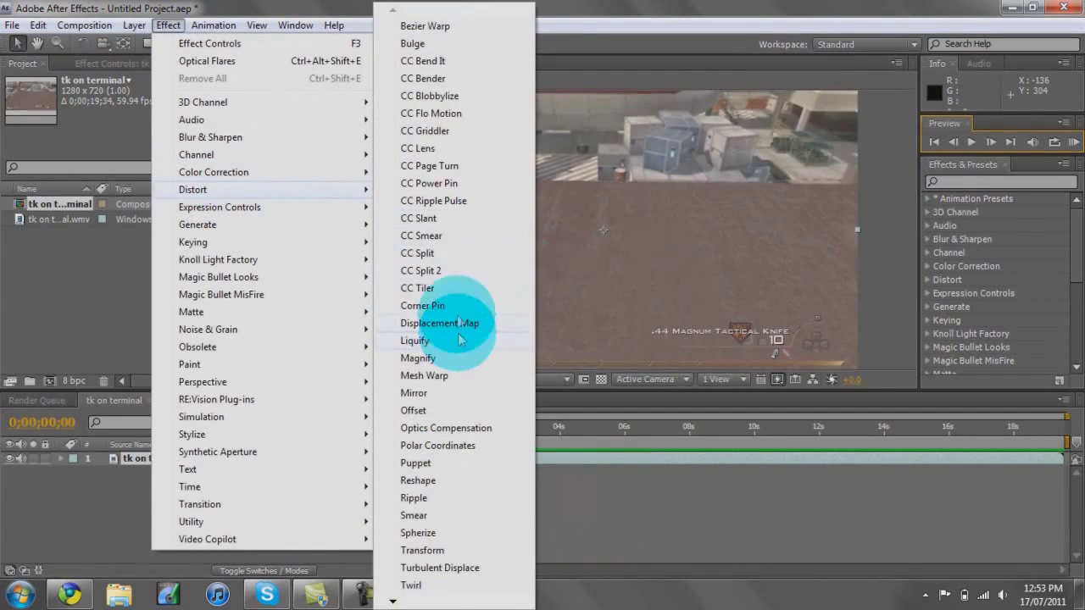
pyautogui.click(455, 151)
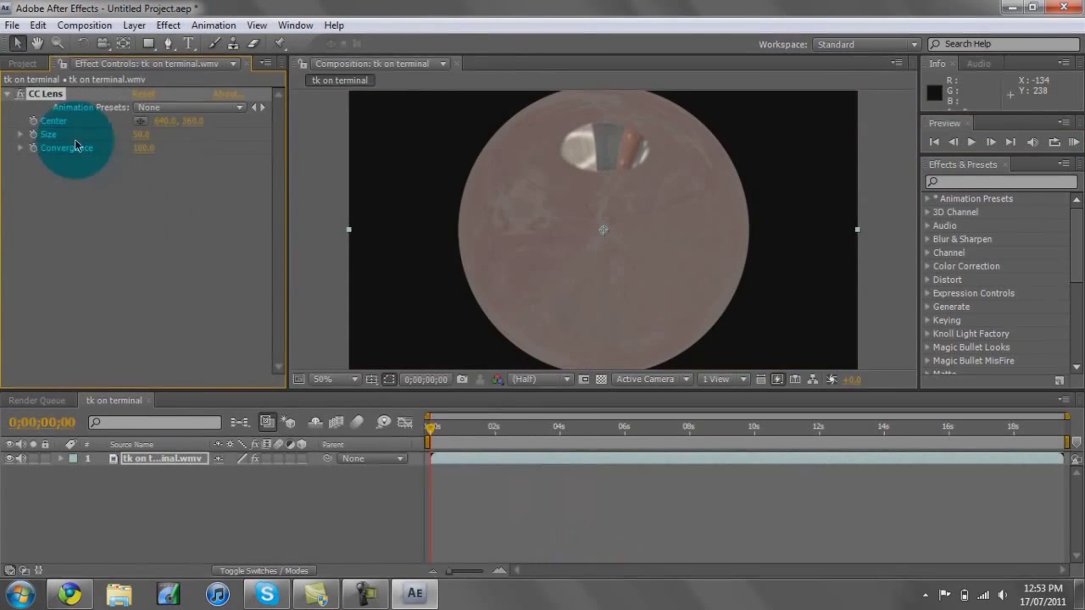
pyautogui.click(142, 135)
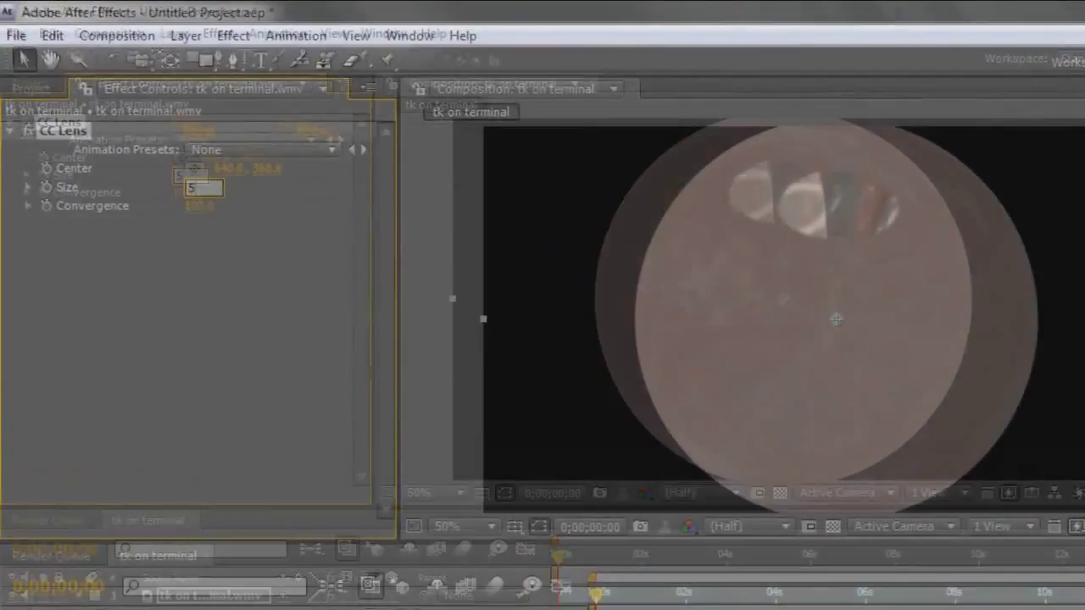
pyautogui.write('500')
pyautogui.click(487, 283)
pyautogui.click(712, 394)
pyautogui.click(175, 441)
pyautogui.click(257, 350)
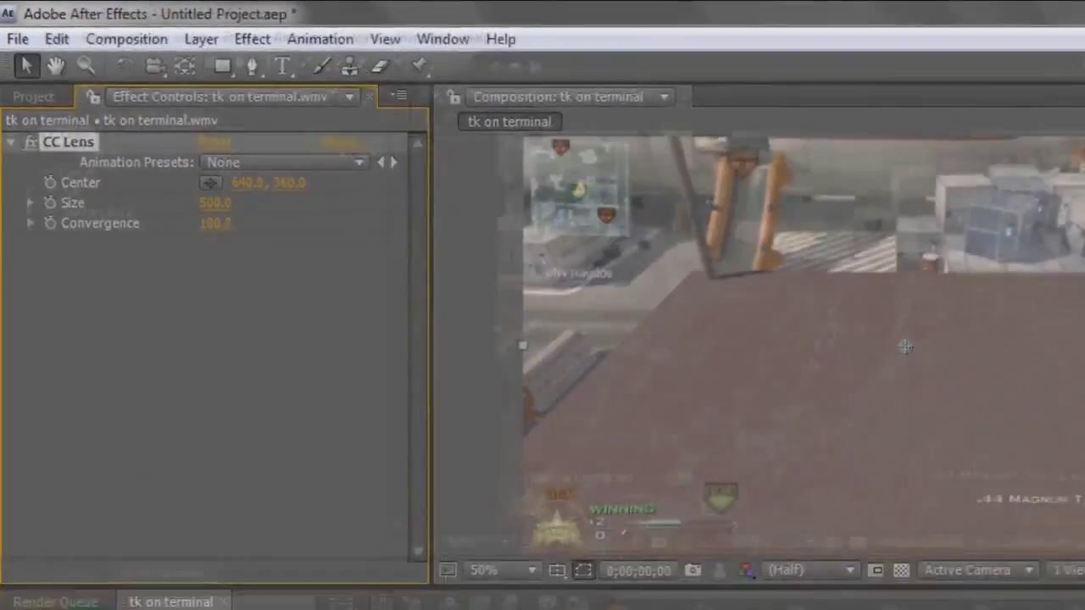
pyautogui.click(61, 458)
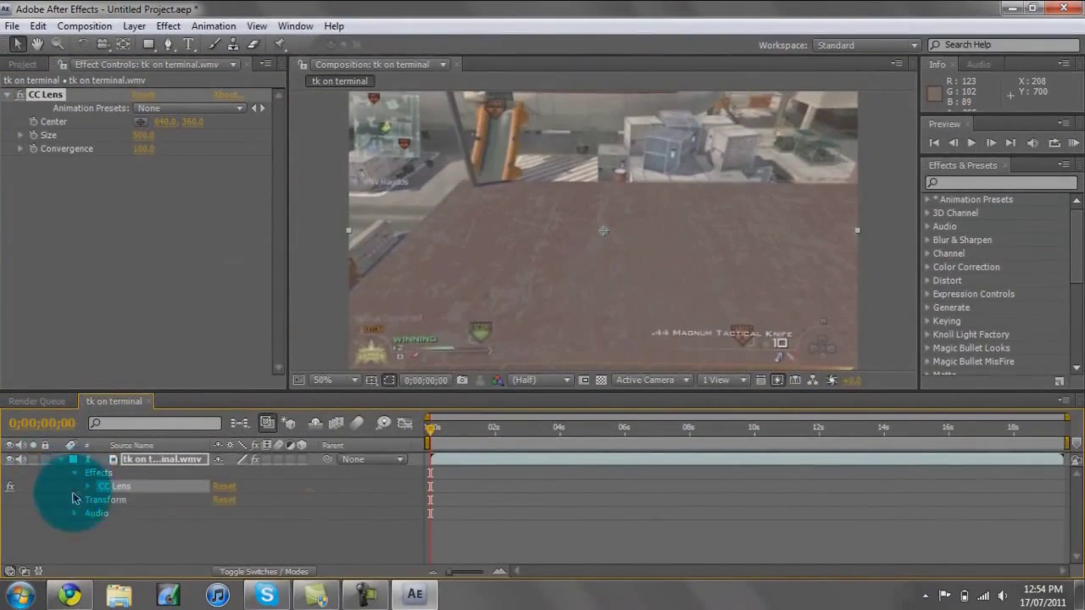
# Set a CC Lens Size keyframe of 500 at 0;00;00;00 and play the preview.
pyautogui.click(88, 487)
pyautogui.click(127, 512)
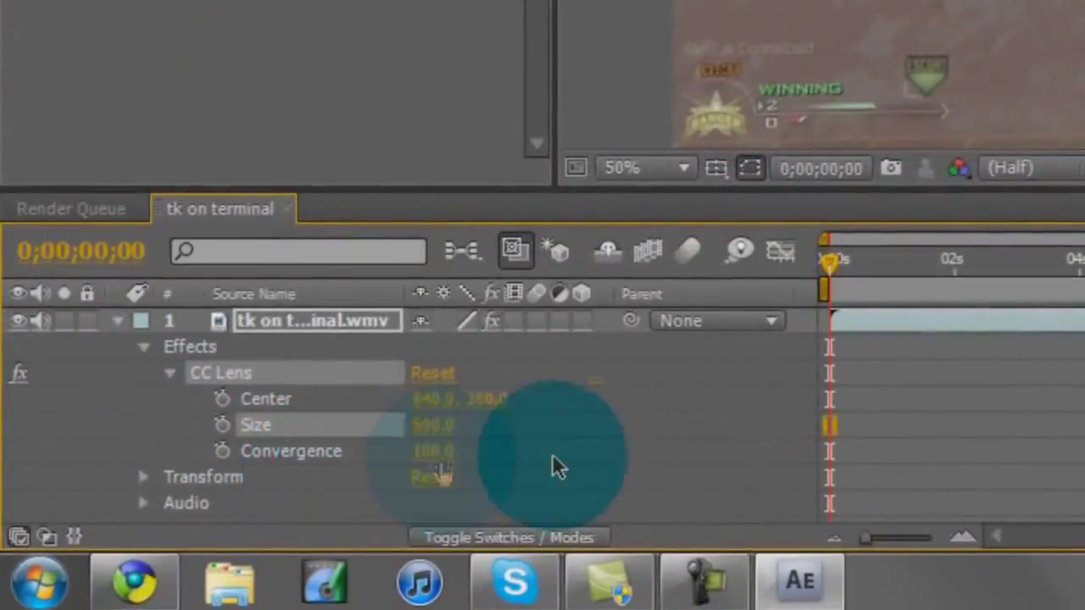
pyautogui.click(222, 425)
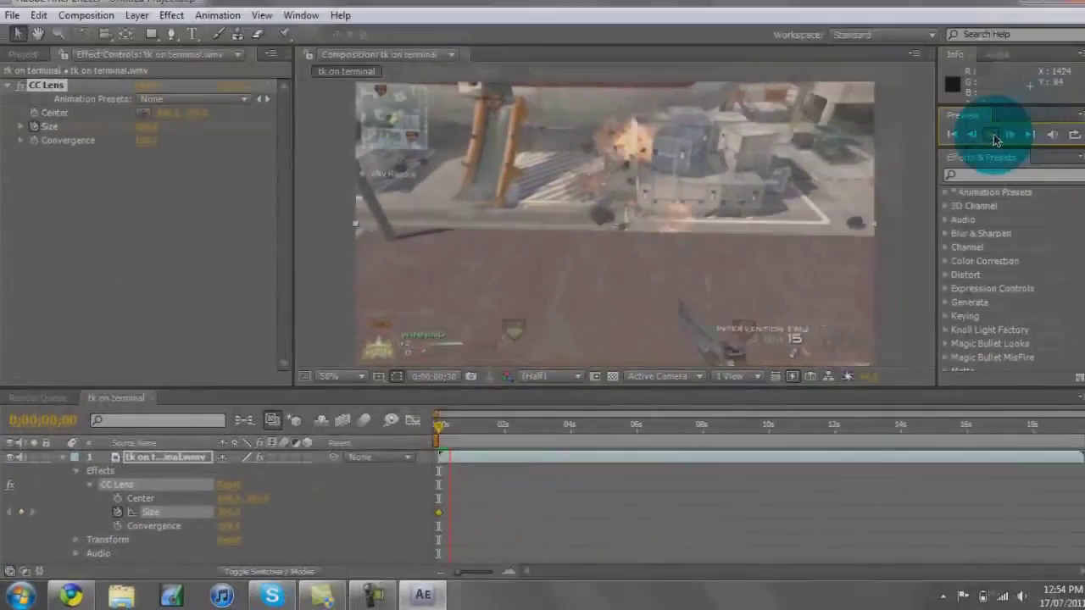
pyautogui.click(975, 145)
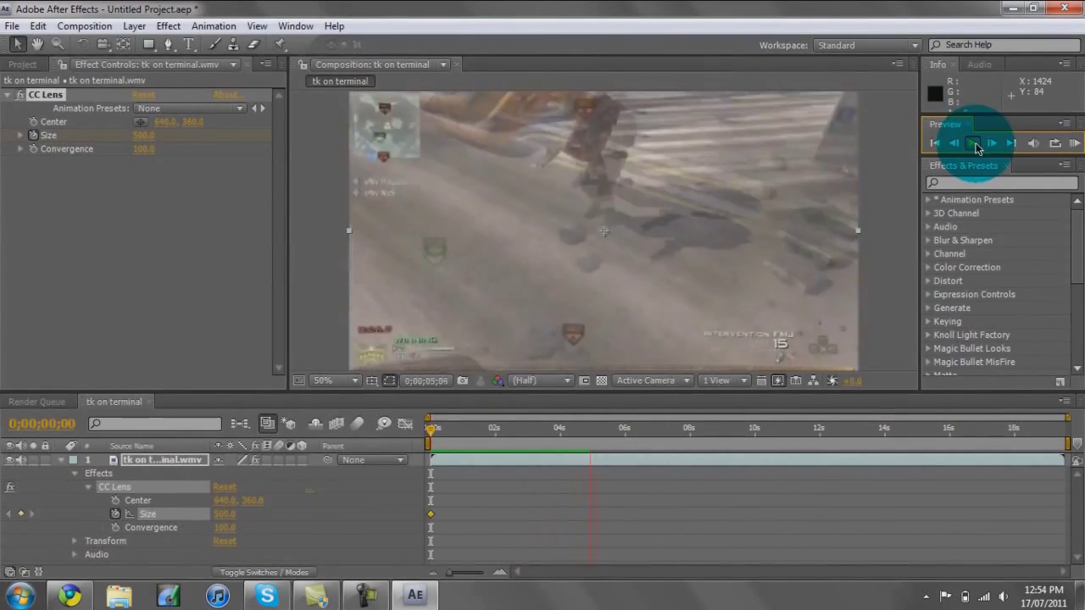
# Stop playback near six seconds and step frame by frame to 0;00;05;24.
pyautogui.click(977, 145)
pyautogui.click(993, 144)
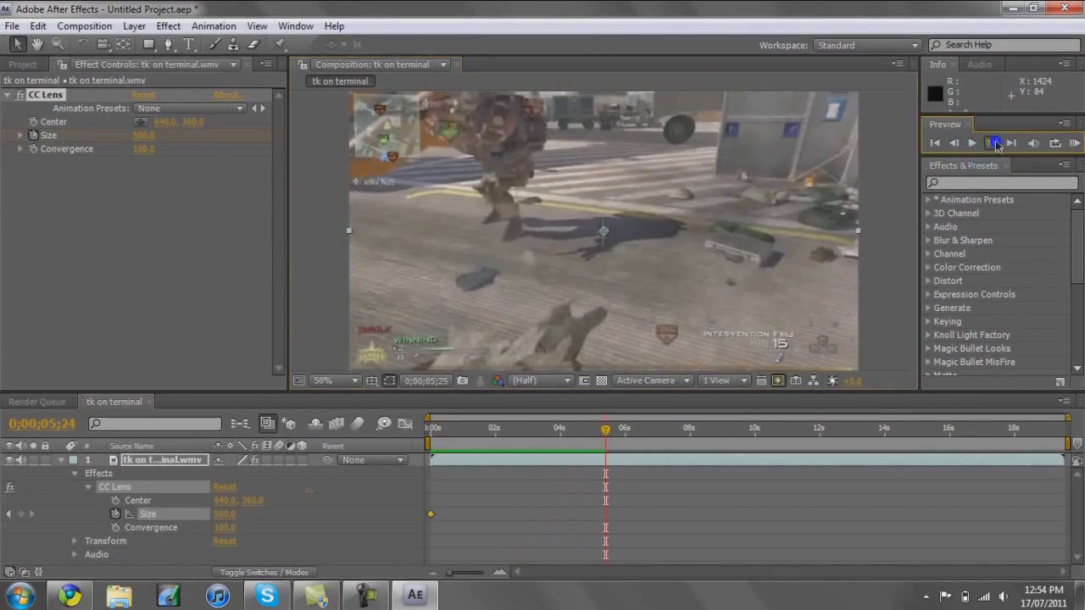
pyautogui.click(996, 146)
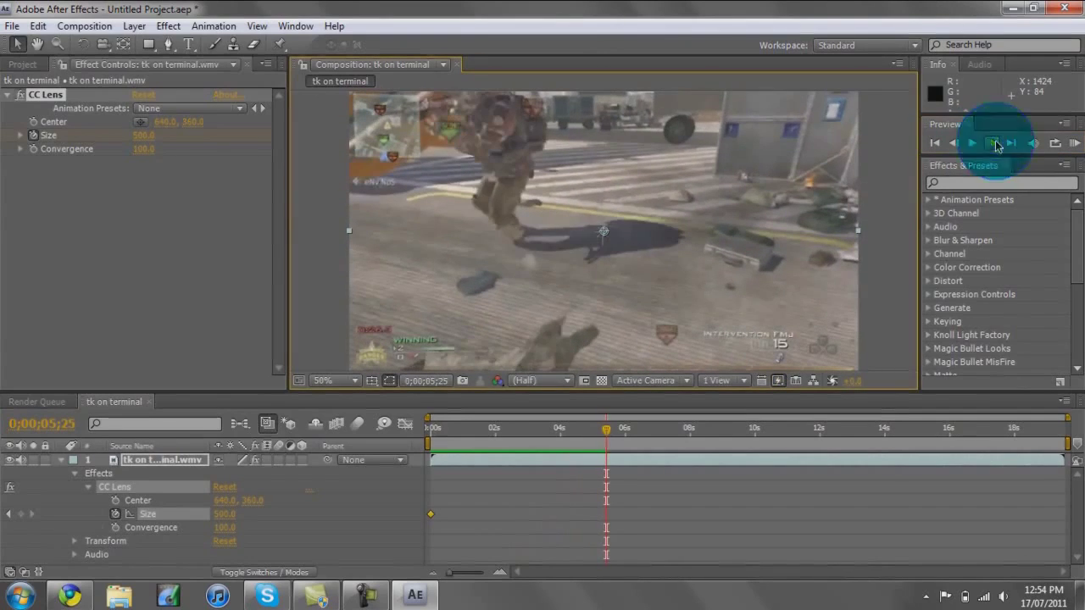
pyautogui.click(952, 145)
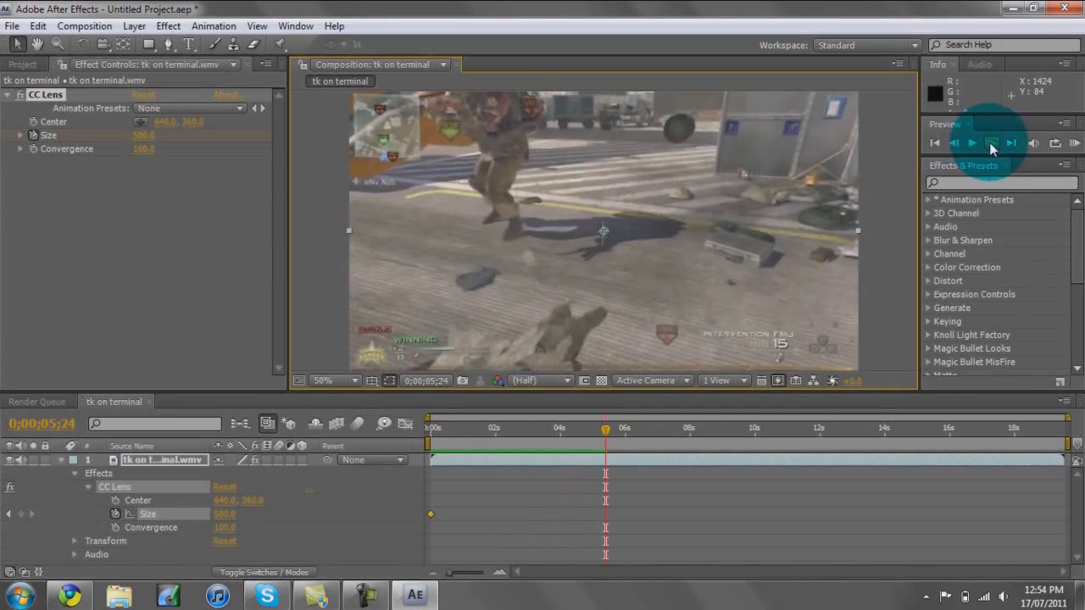
pyautogui.click(991, 144)
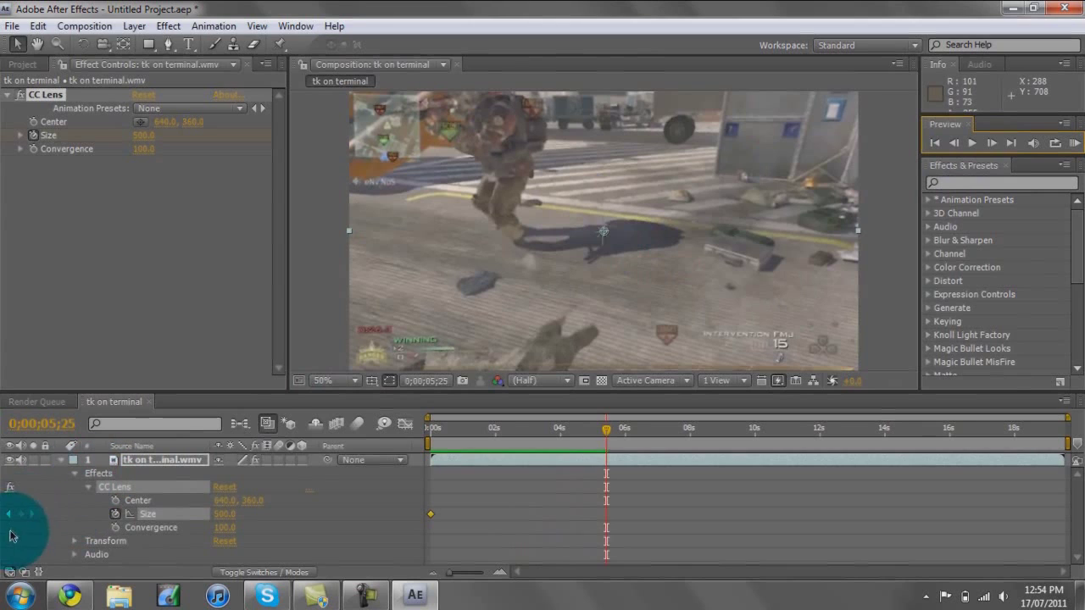
pyautogui.click(953, 144)
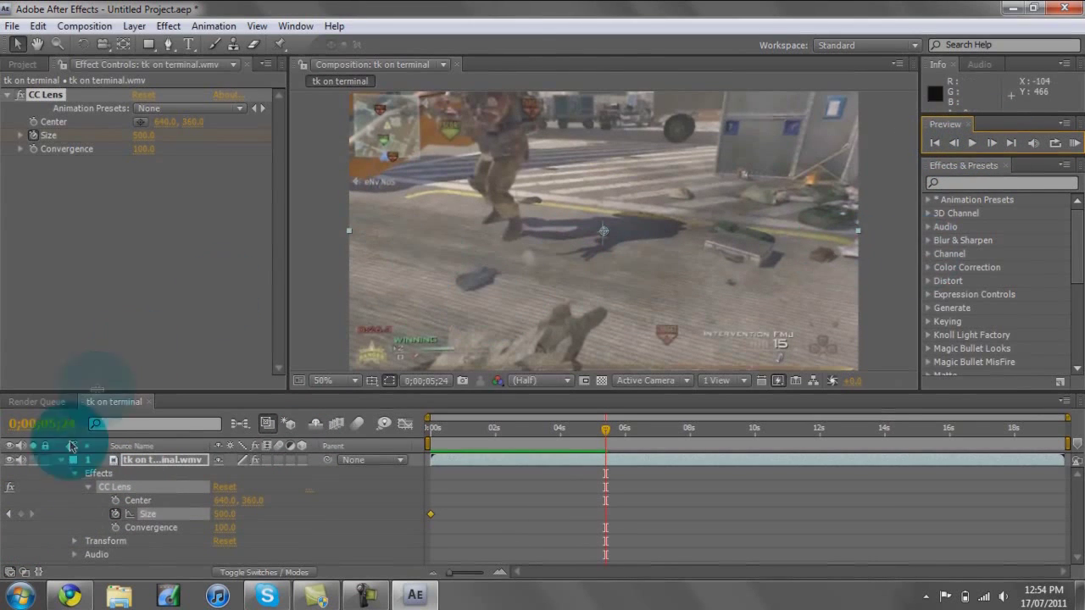
# Add a Size keyframe at 0;00;05;24, then set Size to 100 one frame later at 0;00;05;25.
pyautogui.click(21, 514)
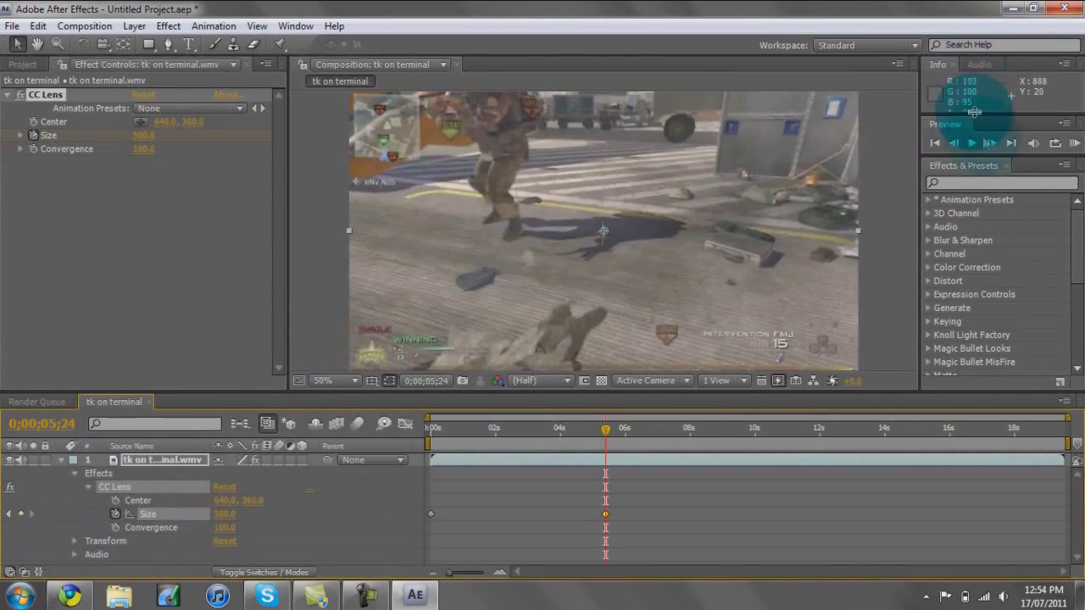
pyautogui.click(992, 143)
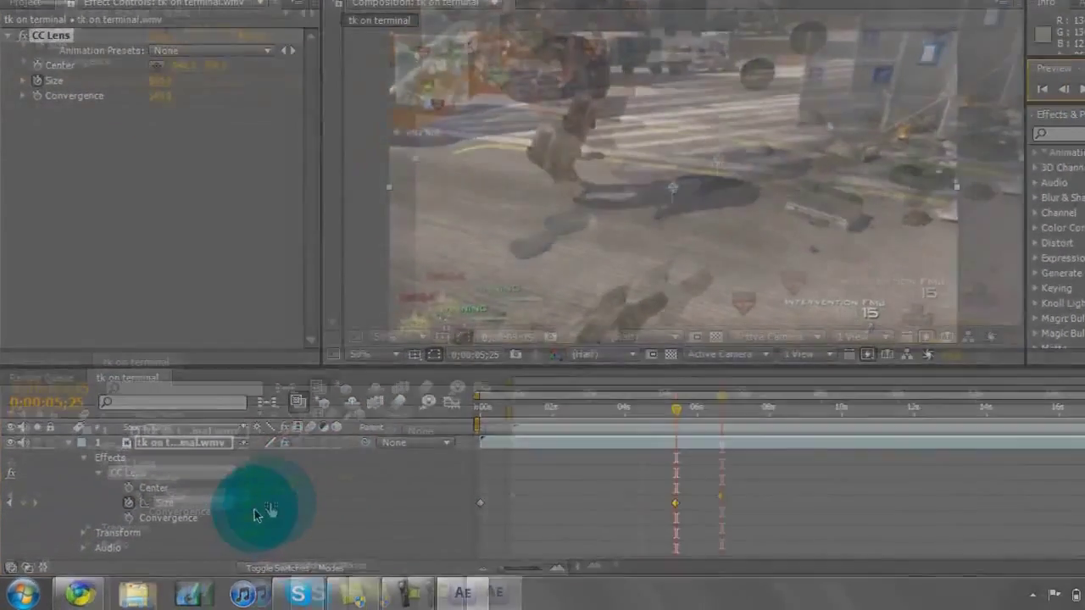
pyautogui.click(225, 514)
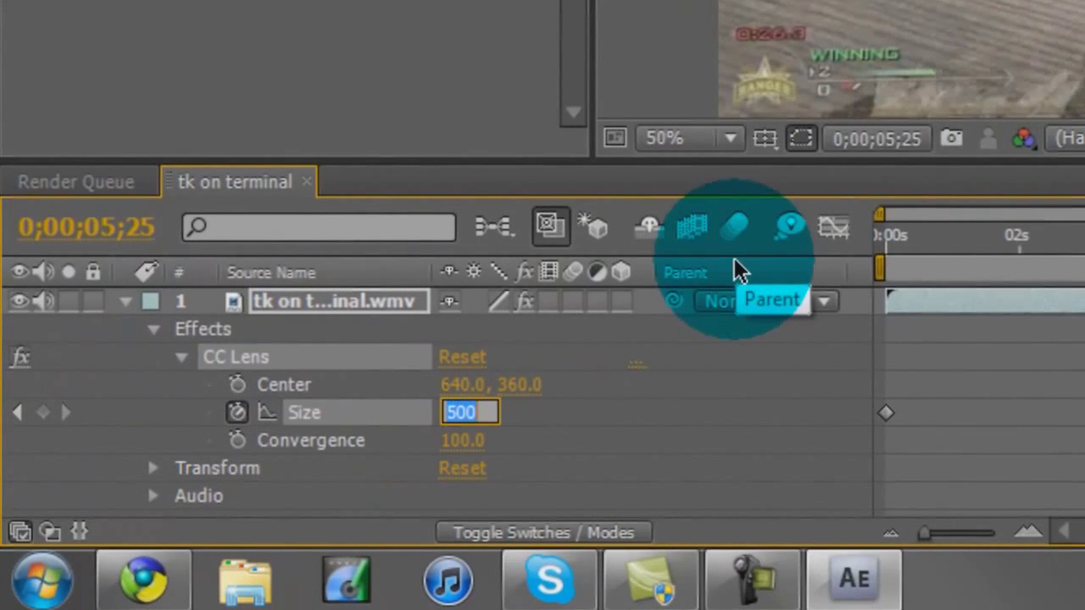
pyautogui.write('100')
pyautogui.press('Return')
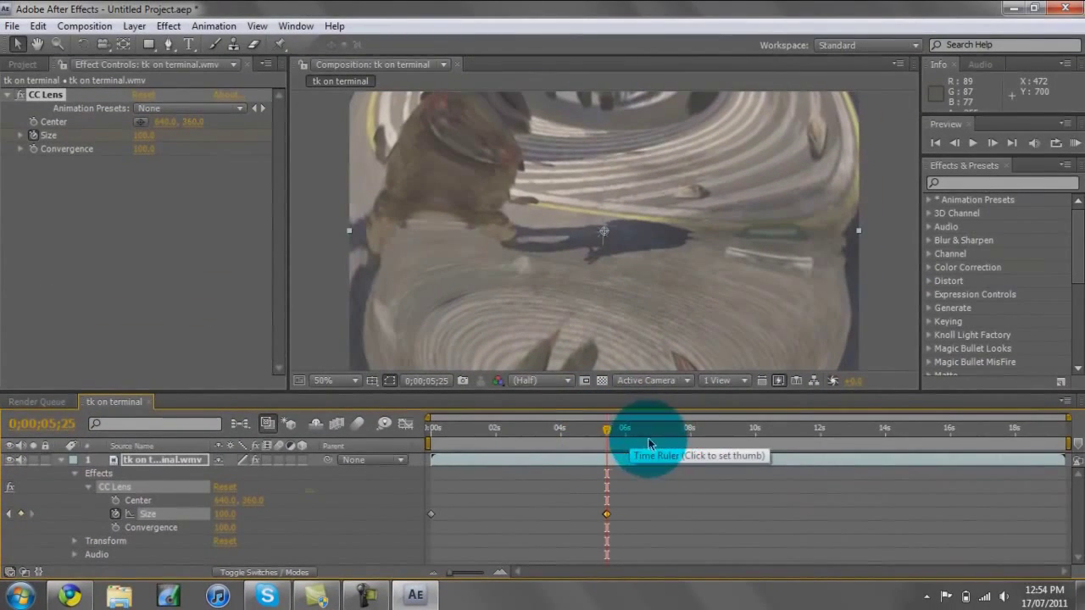
# Keyframe Size back to 500 at 0;00;06;55 and verify the keyframes with the navigator.
pyautogui.click(655, 436)
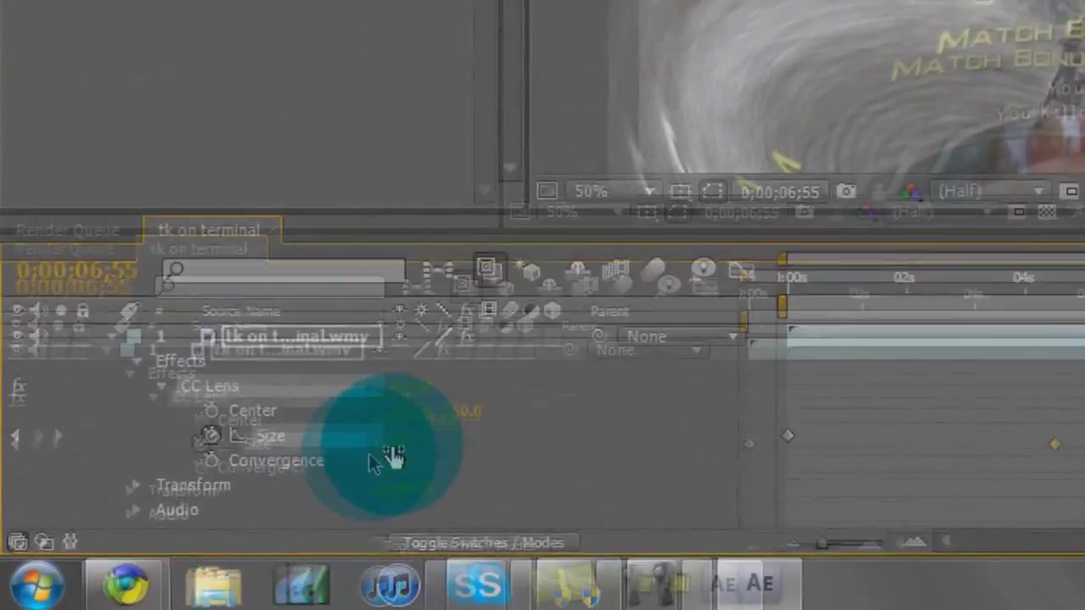
pyautogui.click(220, 515)
pyautogui.click(645, 310)
pyautogui.write('5')
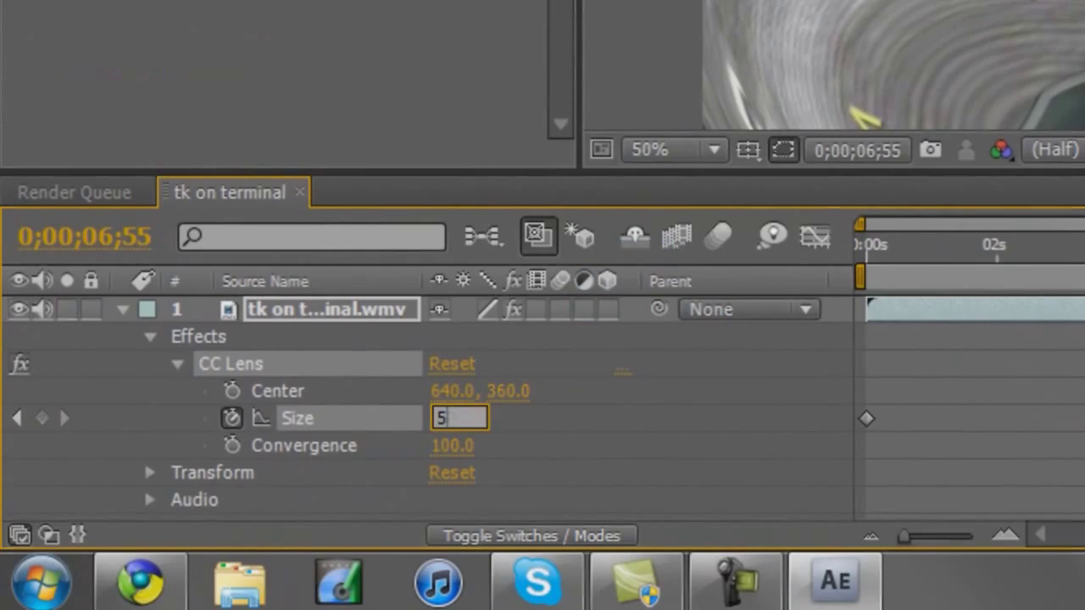
pyautogui.click(644, 309)
pyautogui.click(1030, 330)
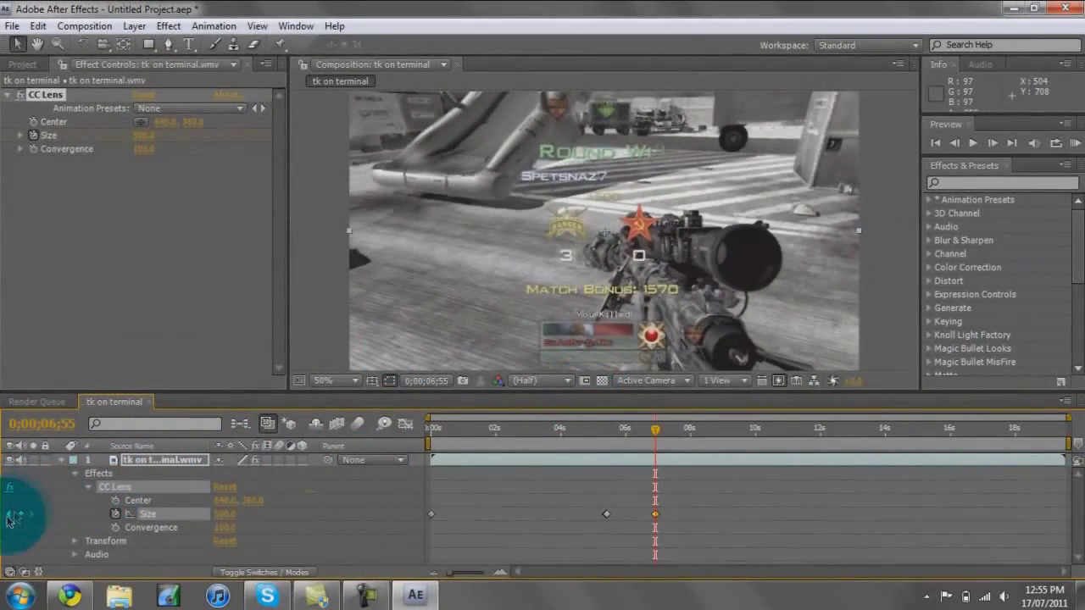
pyautogui.click(7, 515)
pyautogui.click(31, 514)
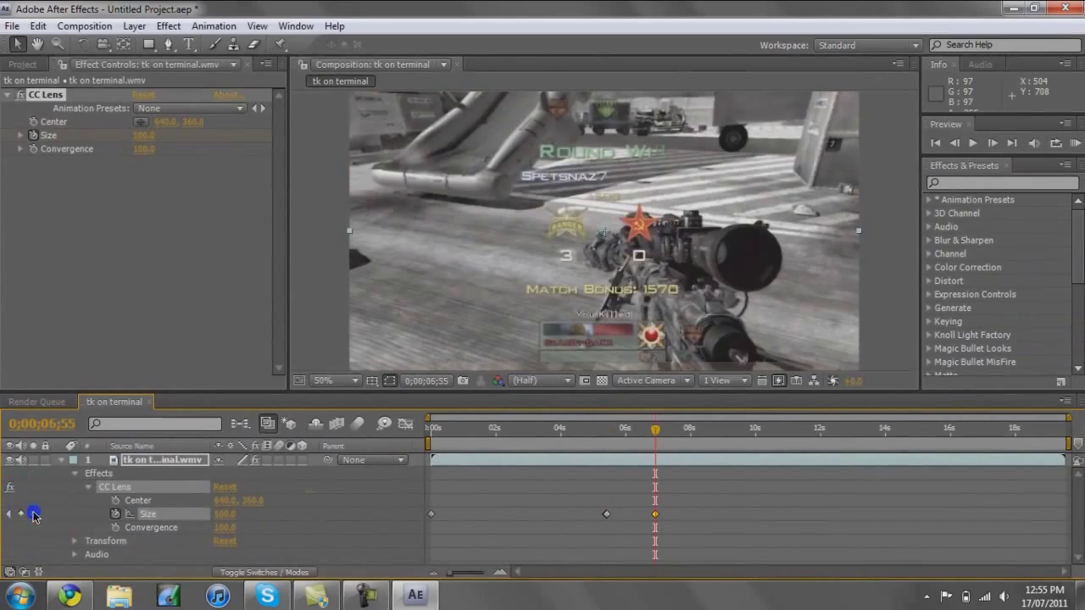
# RAM-preview the composition from the first frame to watch the lens warp pulse.
pyautogui.click(936, 143)
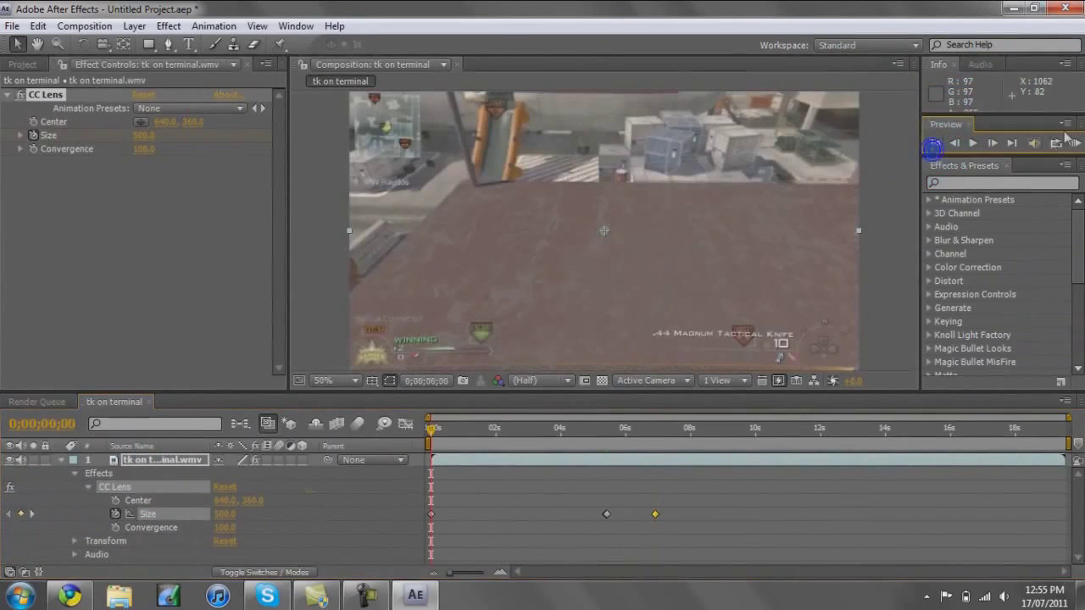
pyautogui.click(1075, 144)
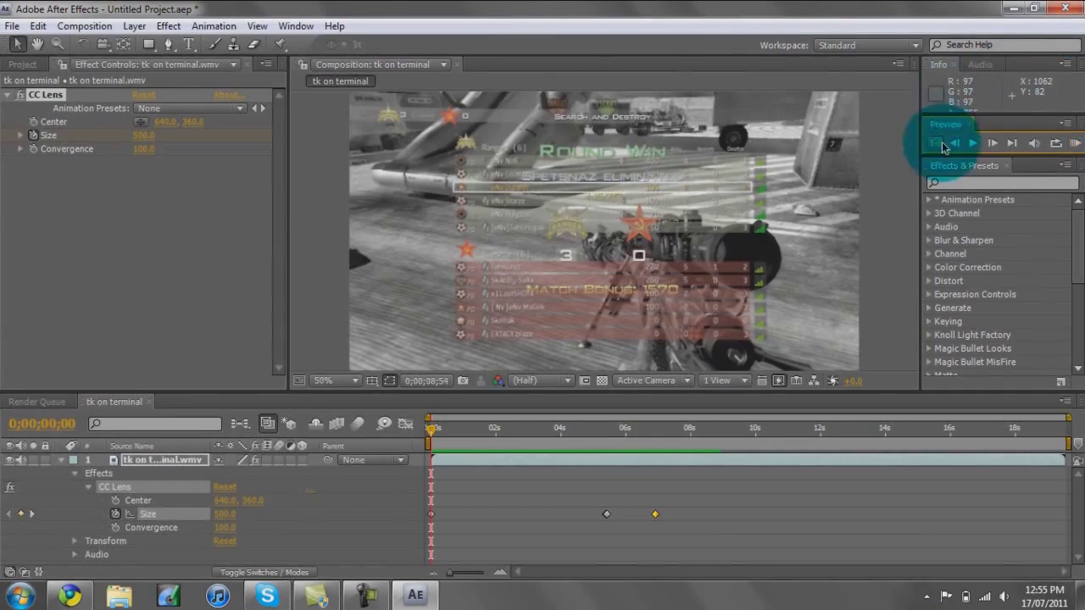
pyautogui.click(972, 146)
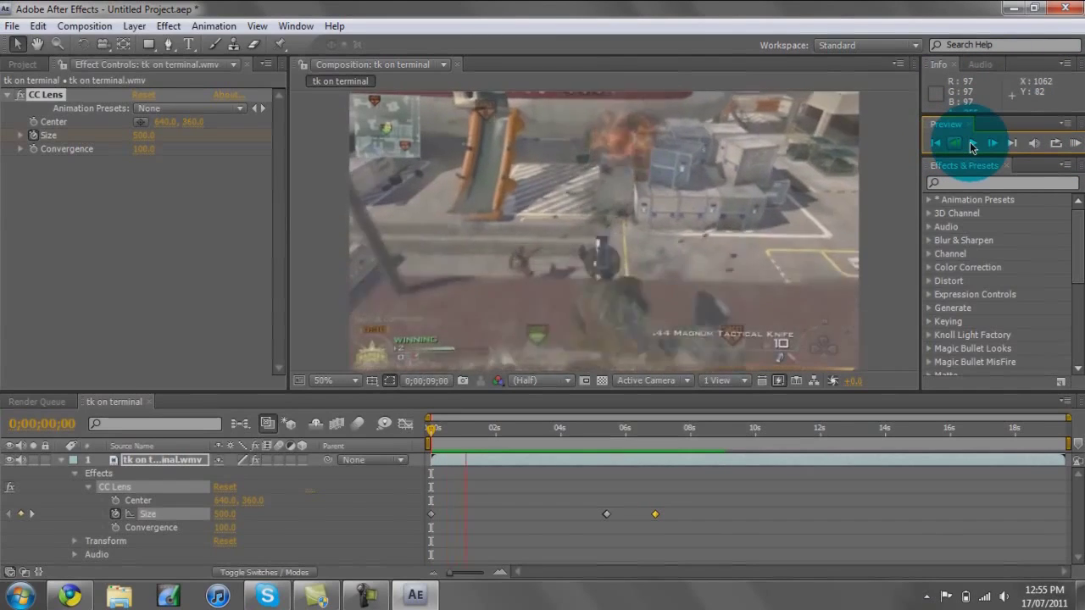